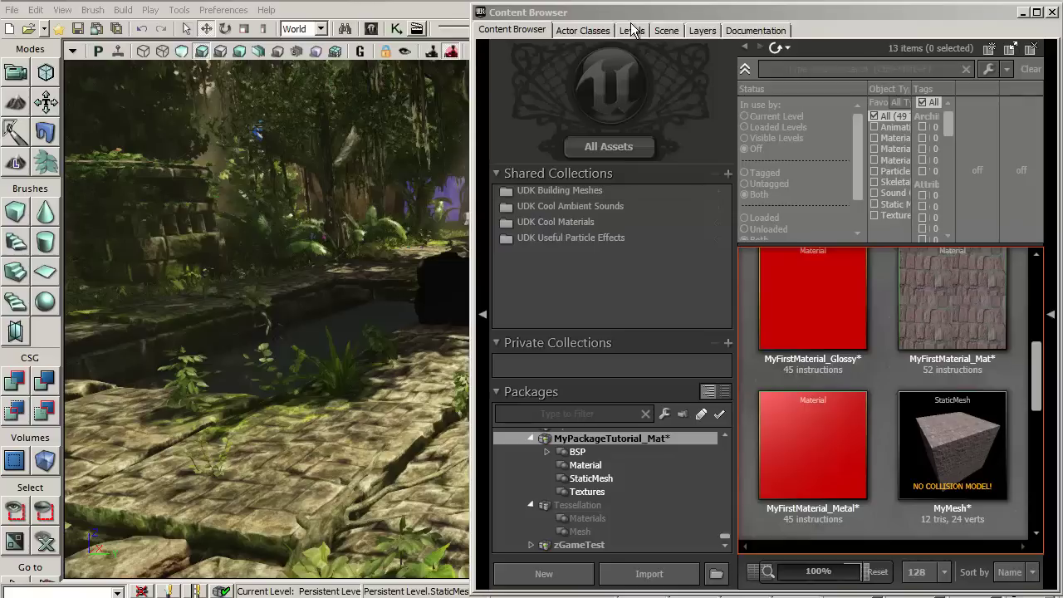
- Place a SceneCaptureCubeMapActor on the stone floor beside the pool
{"action": "left_click", "coordinate": [578, 25]}
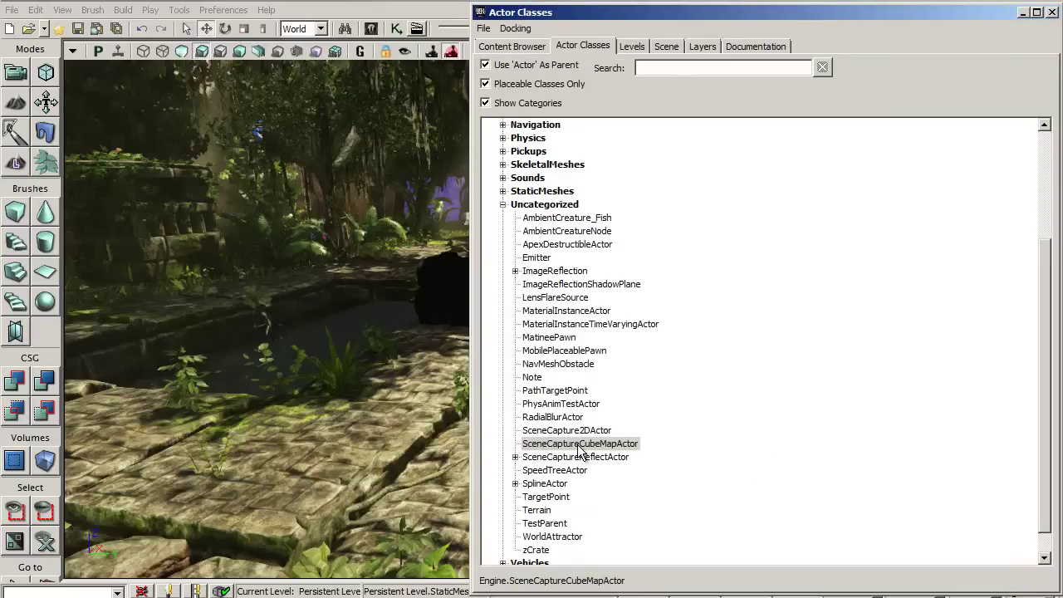
{"action": "left_click_drag", "start_coordinate": [582, 449], "coordinate": [287, 441]}
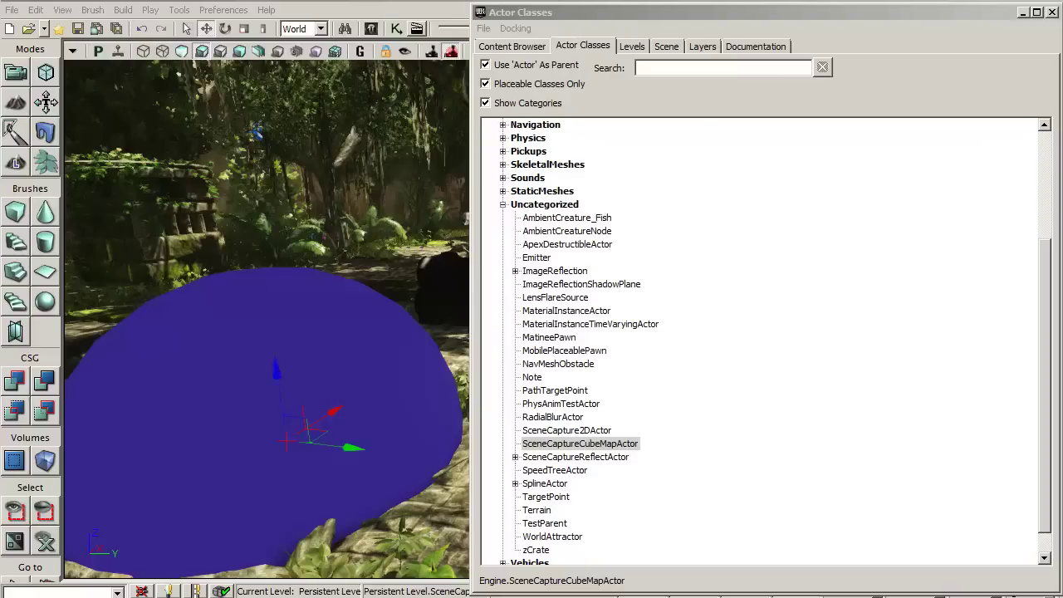
- Create a TextureRenderTargetCube named MyTextureRender in the CubeMap group of MyPackageTutorial_Mat, with format A8R8G8B8 and width 256, and close its texture properties
{"action": "key", "text": "ctrl+shift+f"}
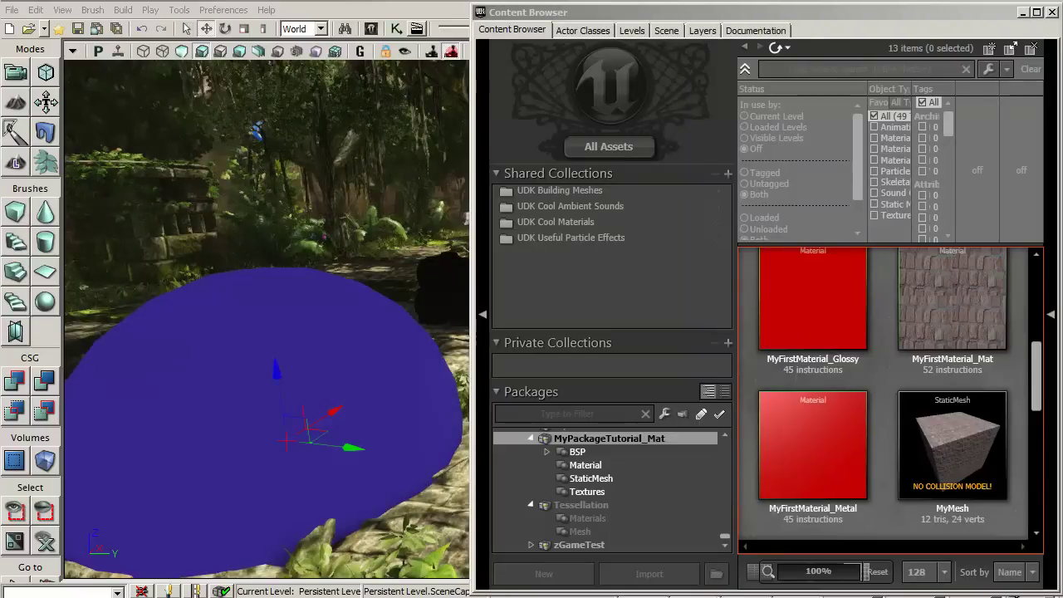
{"action": "left_click", "coordinate": [609, 440]}
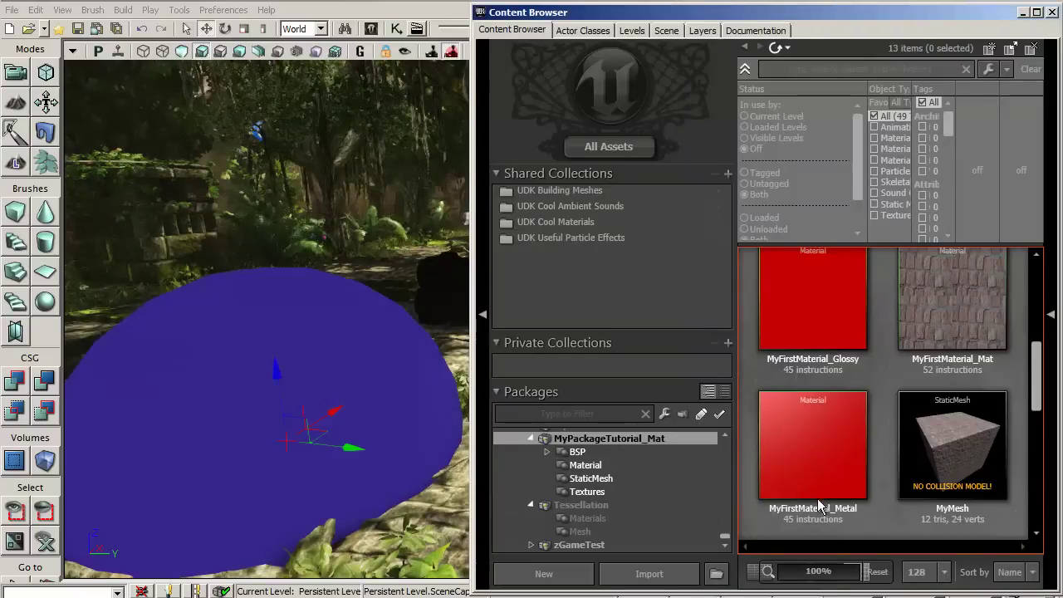
{"action": "right_click", "coordinate": [886, 514]}
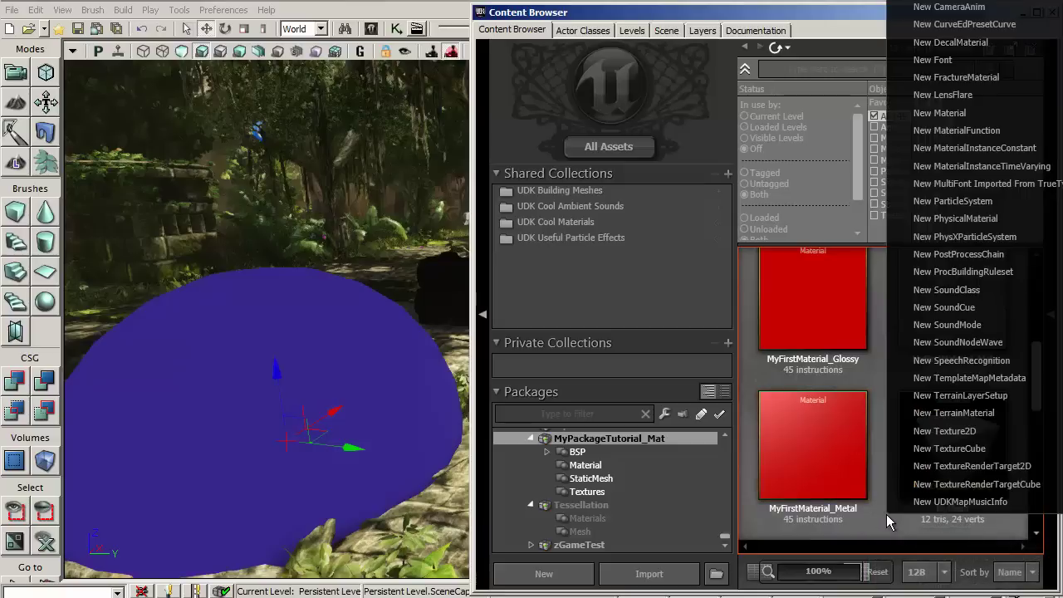
{"action": "left_click", "coordinate": [930, 484]}
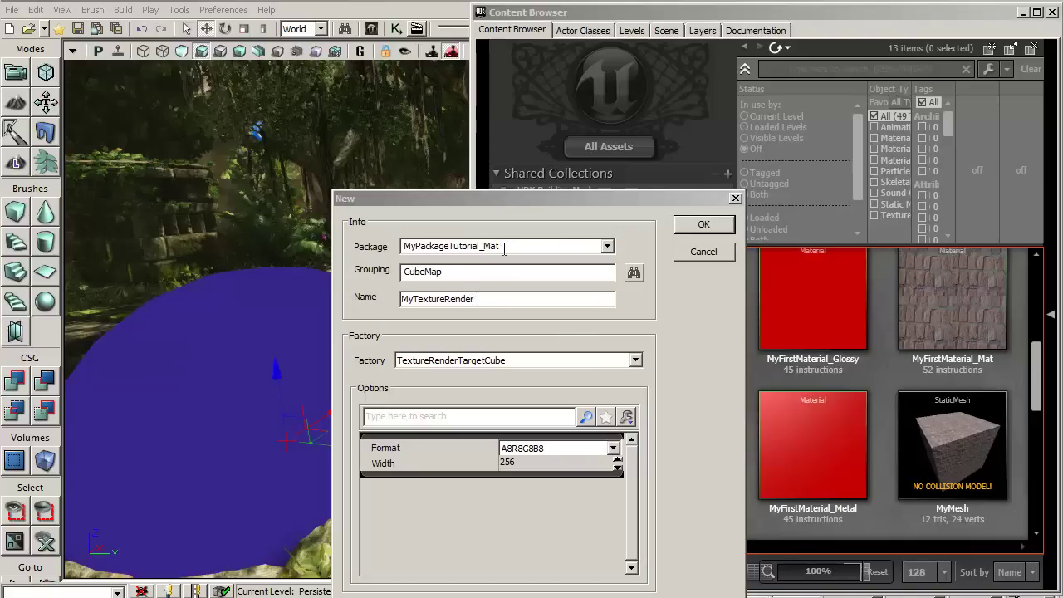
{"action": "left_click", "coordinate": [711, 228]}
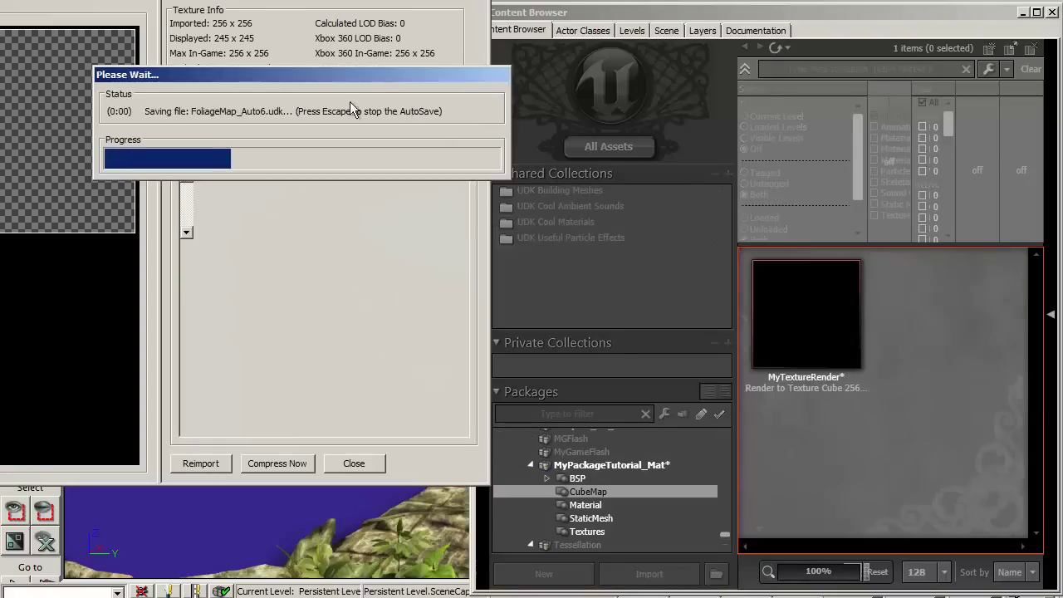
{"action": "left_click_drag", "start_coordinate": [333, 4], "coordinate": [580, 40]}
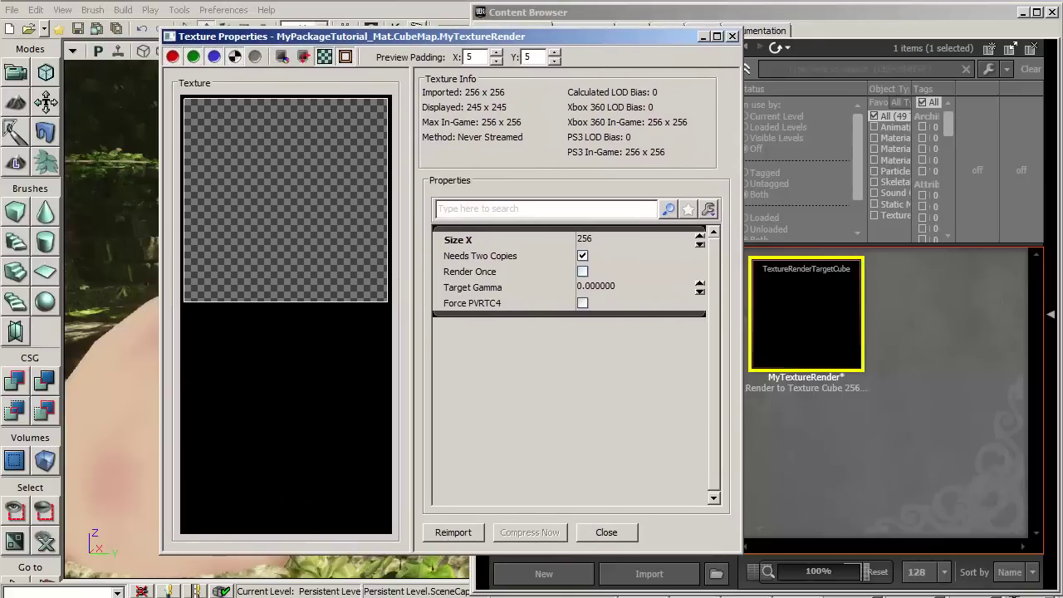
{"action": "key", "text": "Escape"}
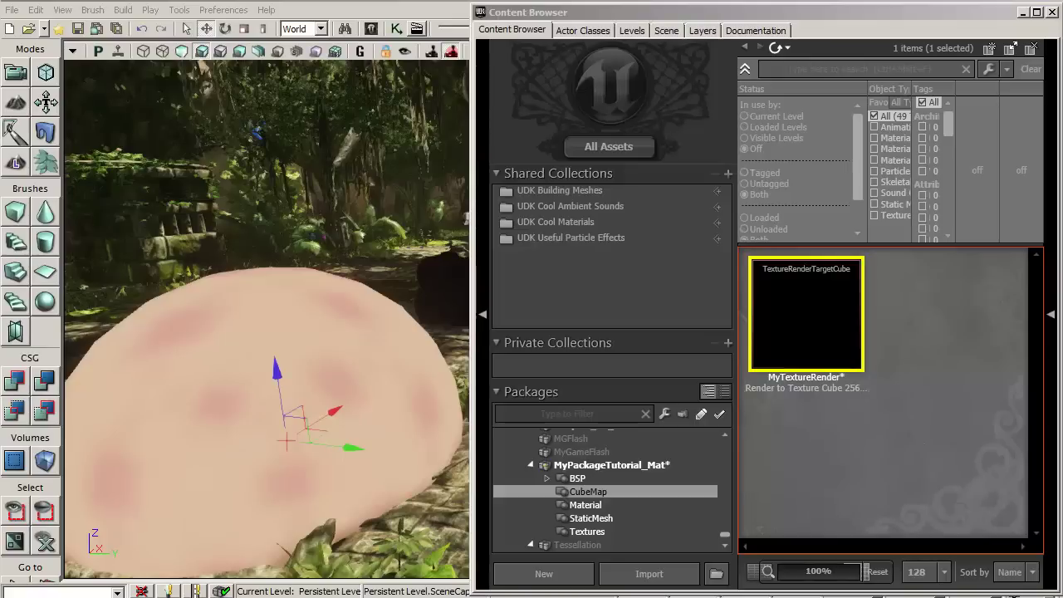
- Assign MyTextureRender as the cube map capture actor's Texture Target, and raise and shift the actor so it clears the stone floor
{"action": "key", "text": "F4"}
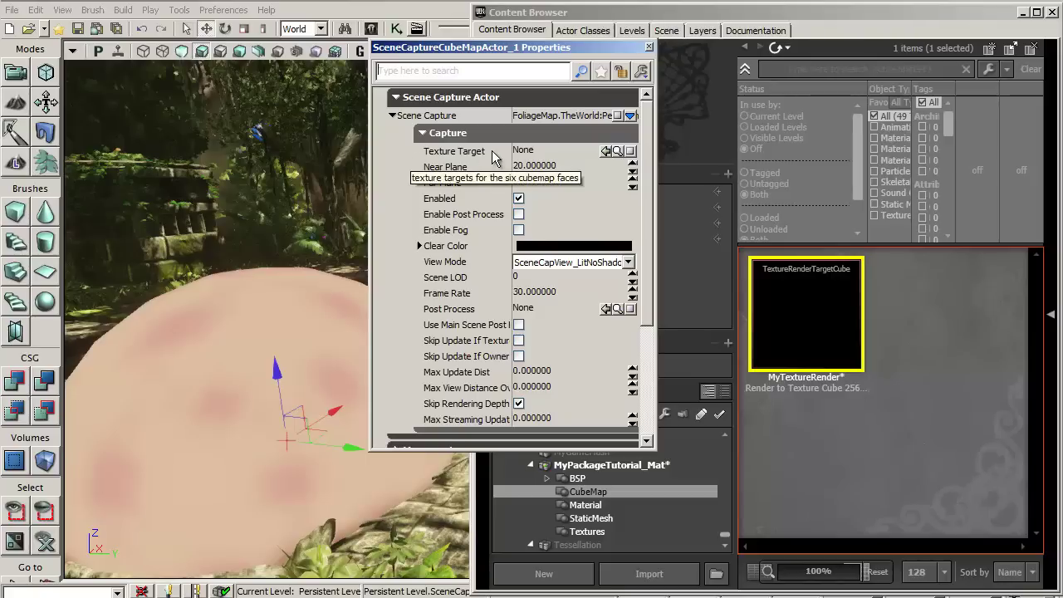
{"action": "left_click", "coordinate": [806, 317]}
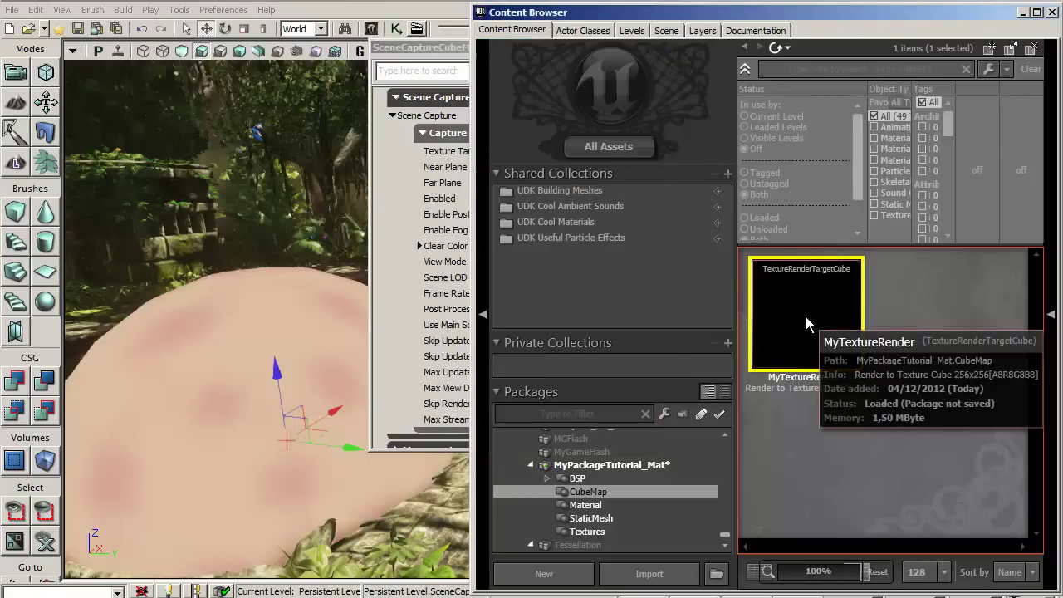
{"action": "left_click", "coordinate": [386, 52]}
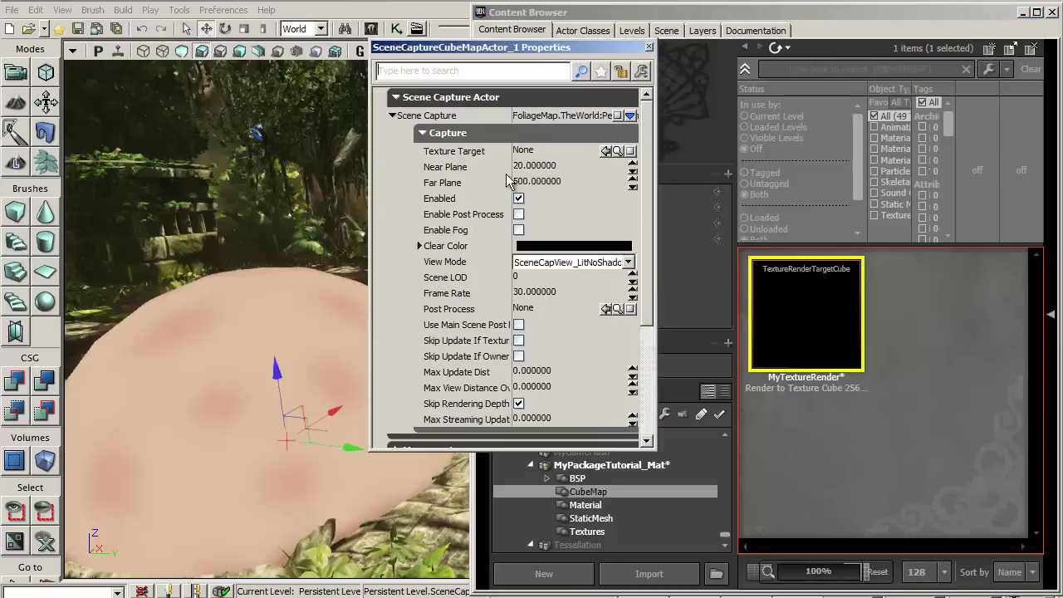
{"action": "left_click", "coordinate": [606, 152]}
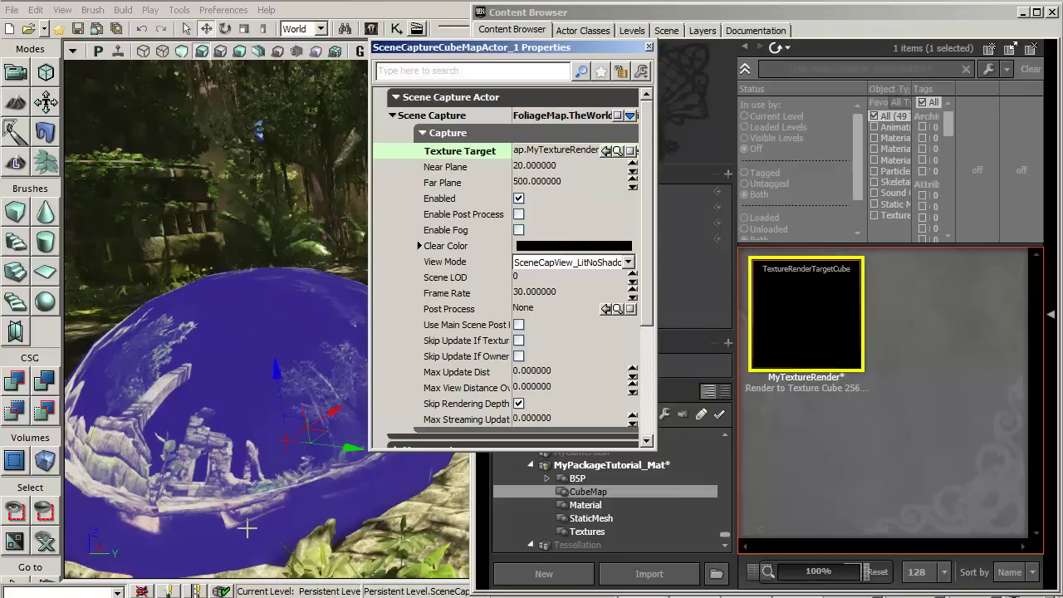
{"action": "key", "text": "F4"}
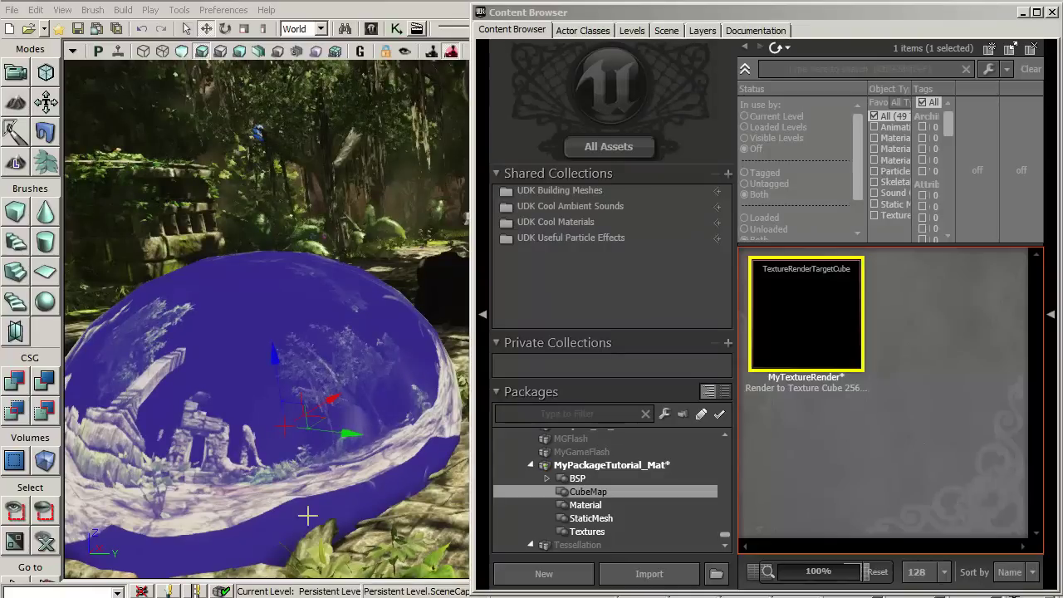
{"action": "left_click_drag", "start_coordinate": [271, 361], "coordinate": [267, 314]}
{"action": "left_click_drag", "start_coordinate": [327, 361], "coordinate": [385, 343]}
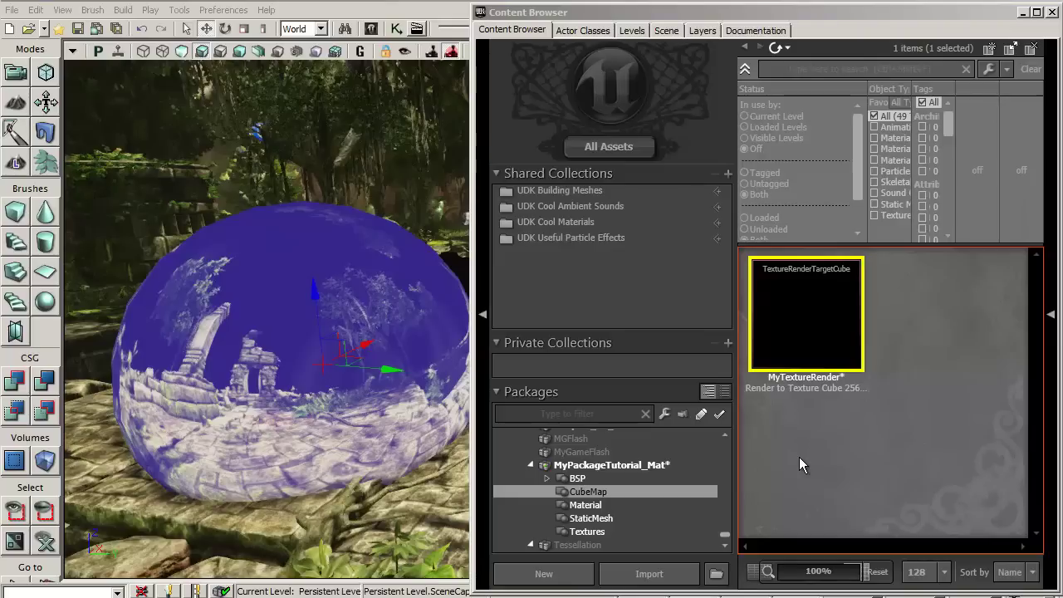
- Create a static texture named MyTextureRender_Tex from MyTextureRender in the CubeMap group of MyPackageTutorial_Mat
{"action": "mouse_move", "coordinate": [815, 301]}
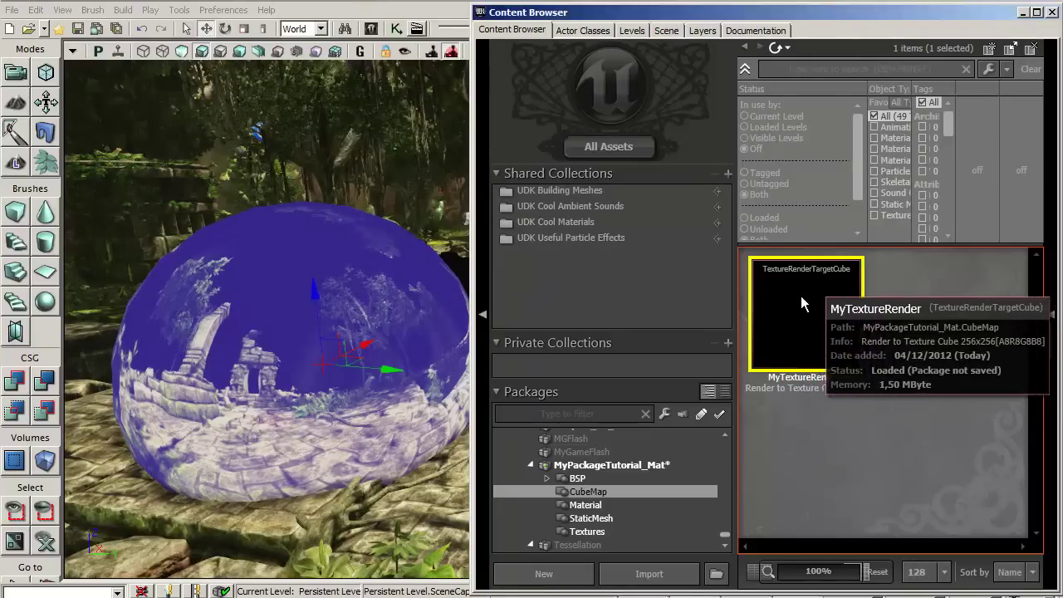
{"action": "right_click", "coordinate": [770, 286]}
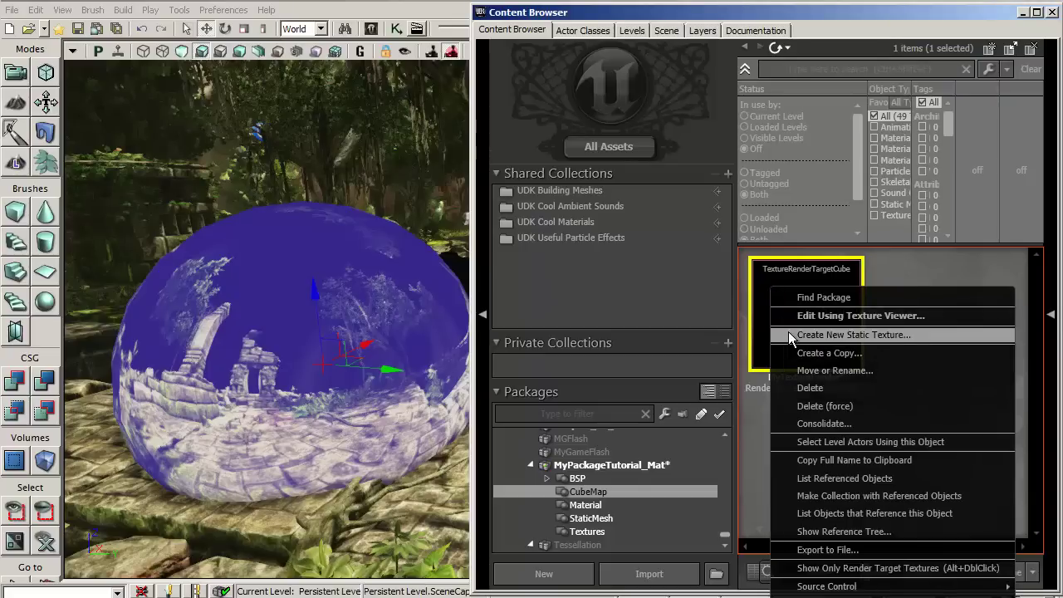
{"action": "left_click", "coordinate": [831, 335]}
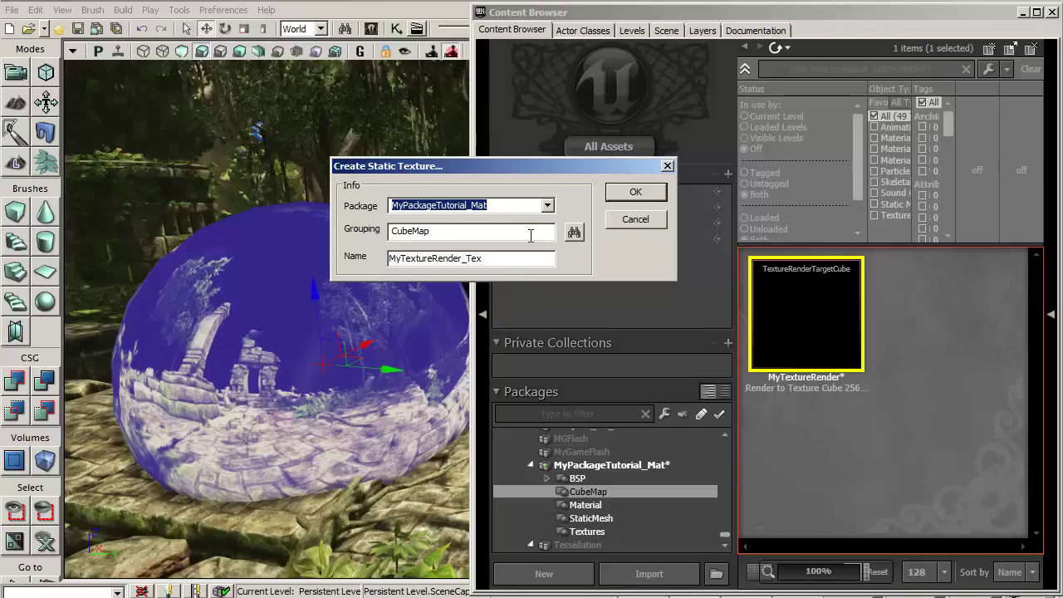
{"action": "left_click", "coordinate": [641, 195]}
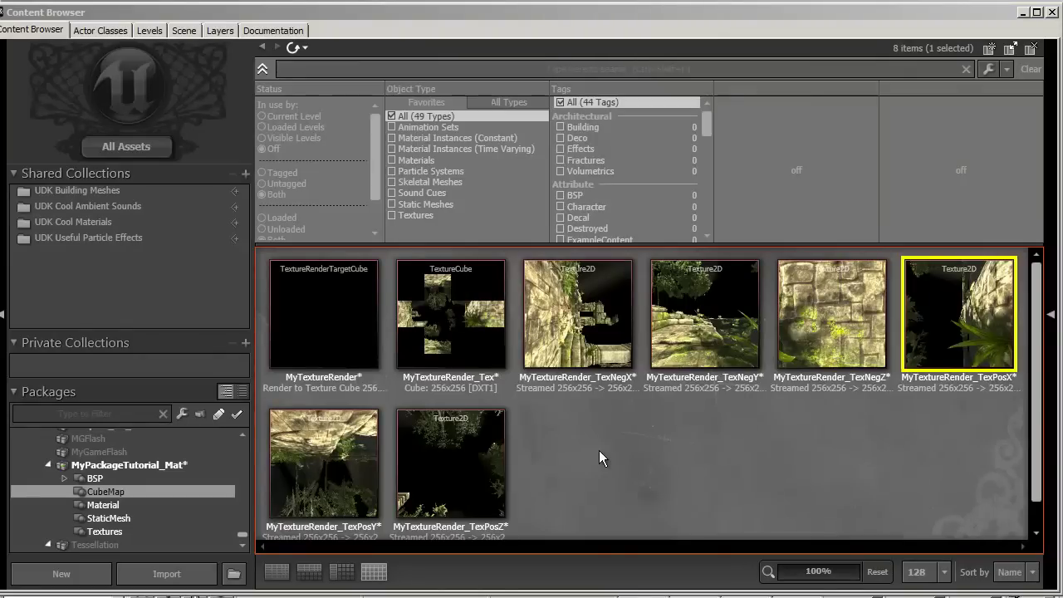
- Examine the face textures of the static cube map, and the enlarged thumbnail and texture properties of MyTextureRender_Tex
{"action": "left_click", "coordinate": [595, 336]}
{"action": "left_click", "coordinate": [714, 323]}
{"action": "left_click", "coordinate": [856, 314]}
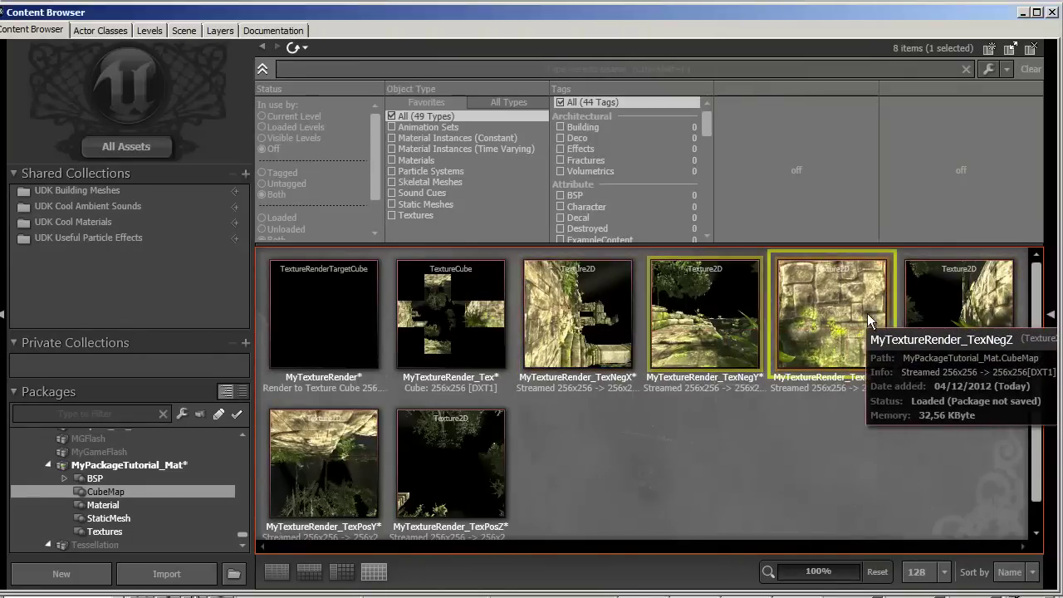
{"action": "left_click", "coordinate": [942, 311]}
{"action": "left_click", "coordinate": [287, 465]}
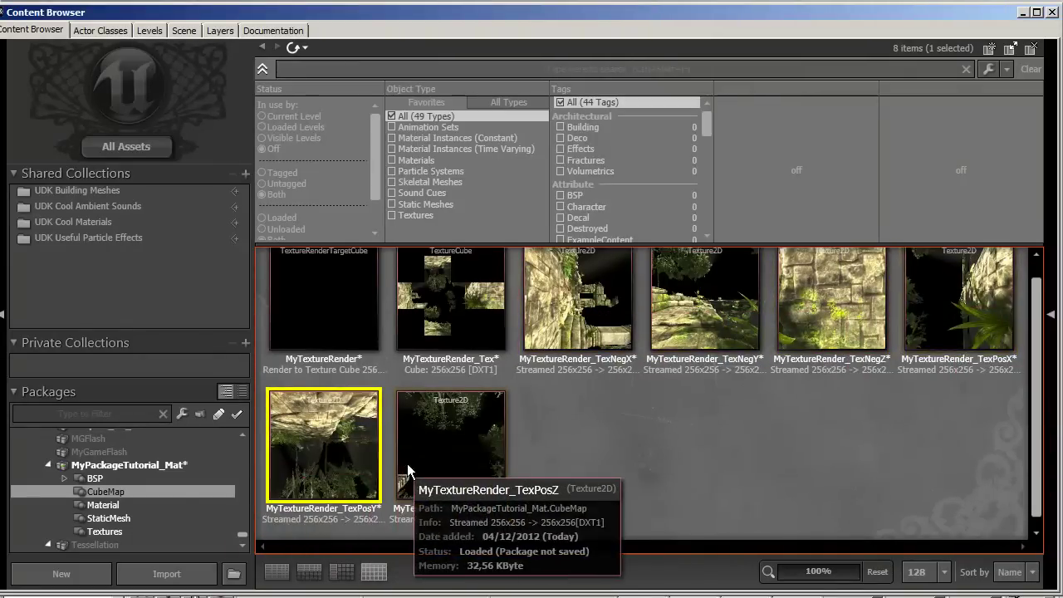
{"action": "left_click", "coordinate": [428, 462]}
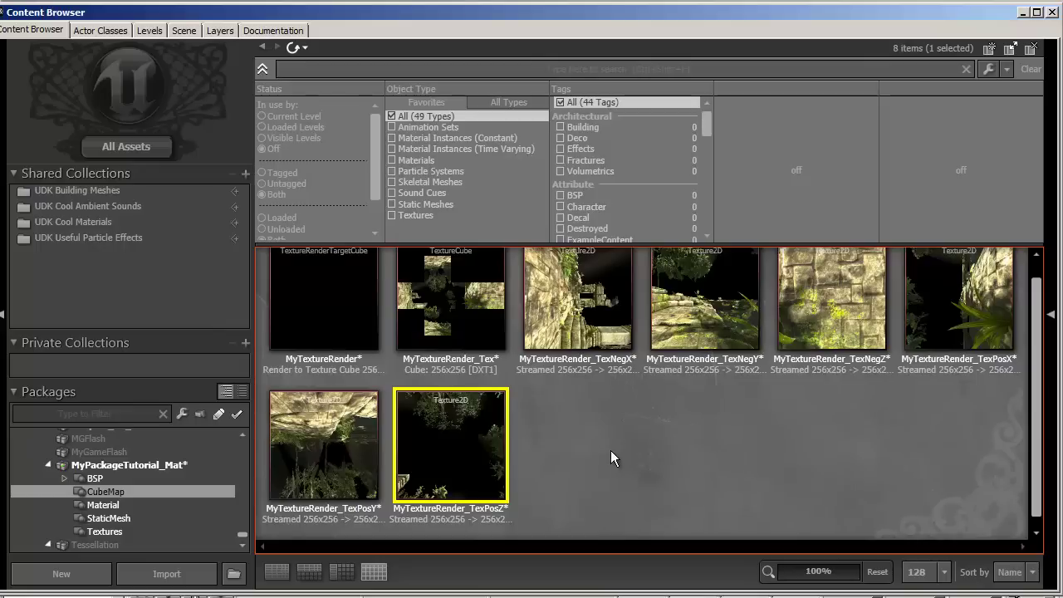
{"action": "scroll", "coordinate": [610, 450], "scroll_direction": "up", "scroll_amount": 1, "text": "ctrl"}
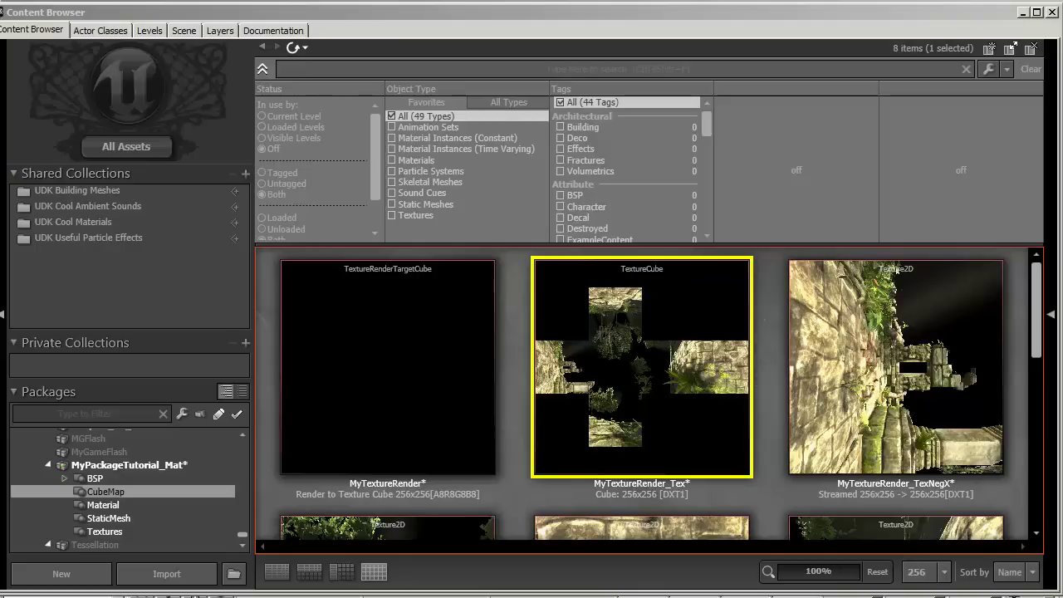
{"action": "mouse_move", "coordinate": [554, 422]}
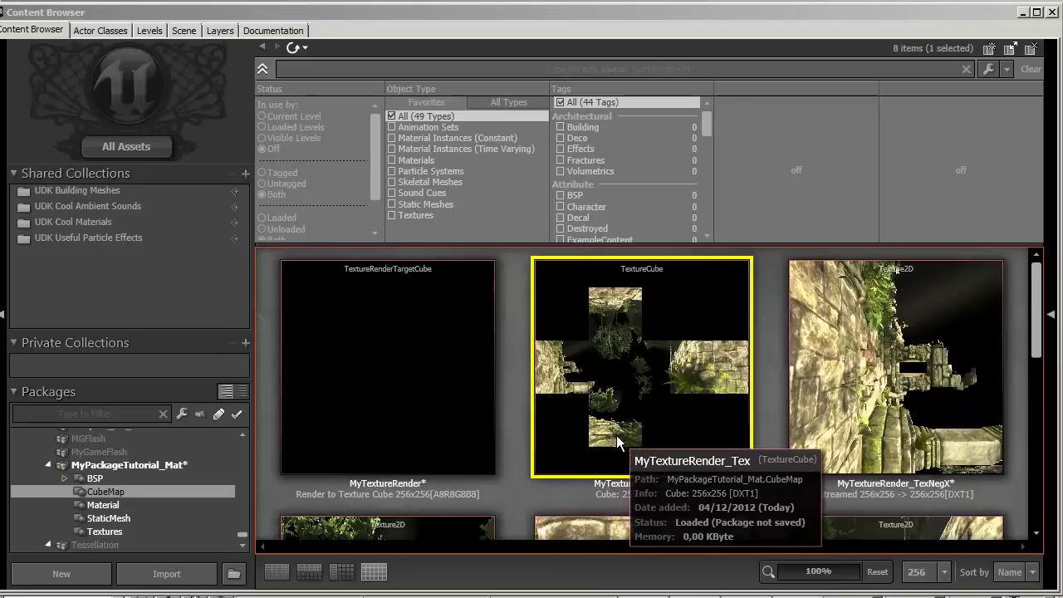
{"action": "double_click", "coordinate": [682, 311]}
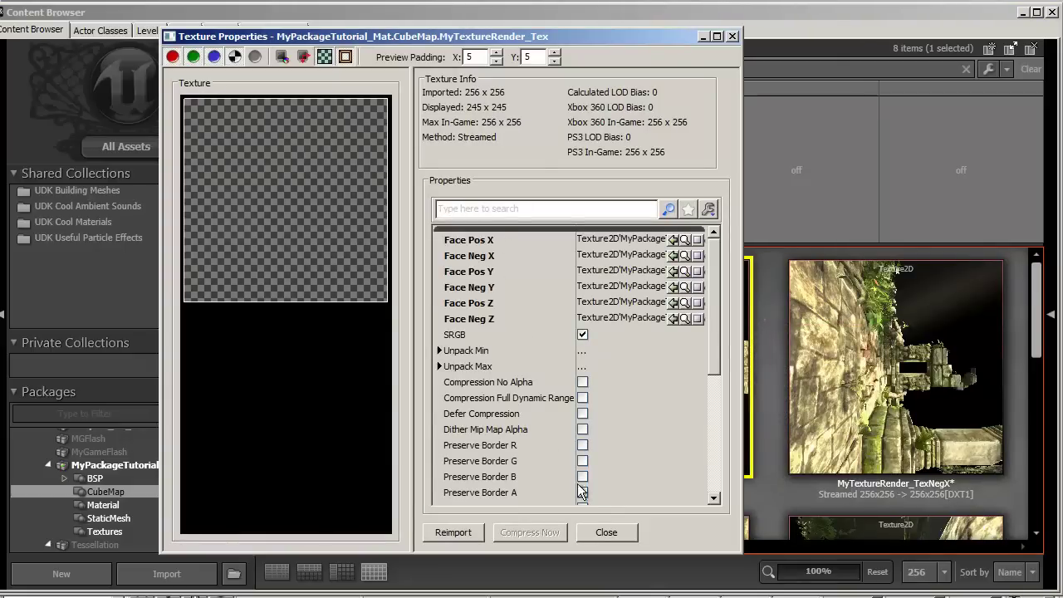
{"action": "left_click", "coordinate": [618, 534]}
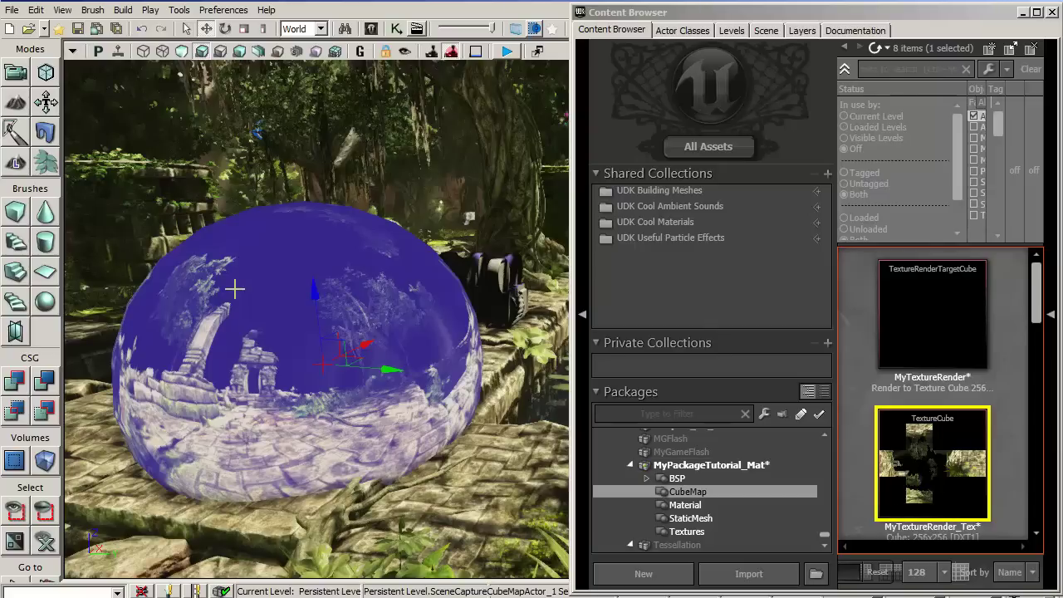
- Delete the SceneCaptureCubeMapActor from the level
{"action": "key", "text": "Delete"}
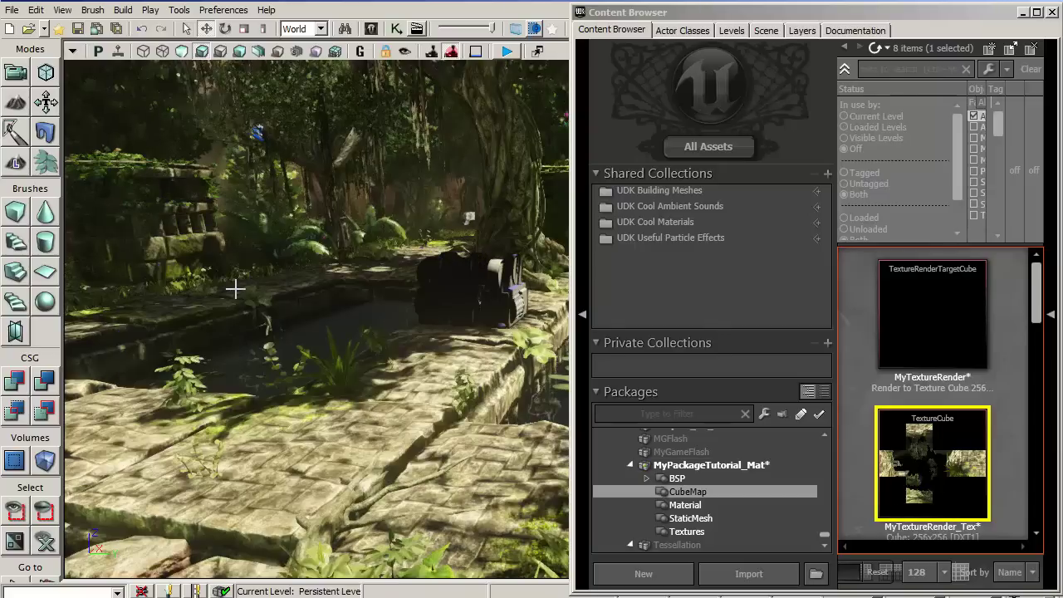
- Create the material Mat_Miroir in the Material group and add a Texture Sample that uses the MyTextureRender_Tex cube map
{"action": "left_click", "coordinate": [686, 505]}
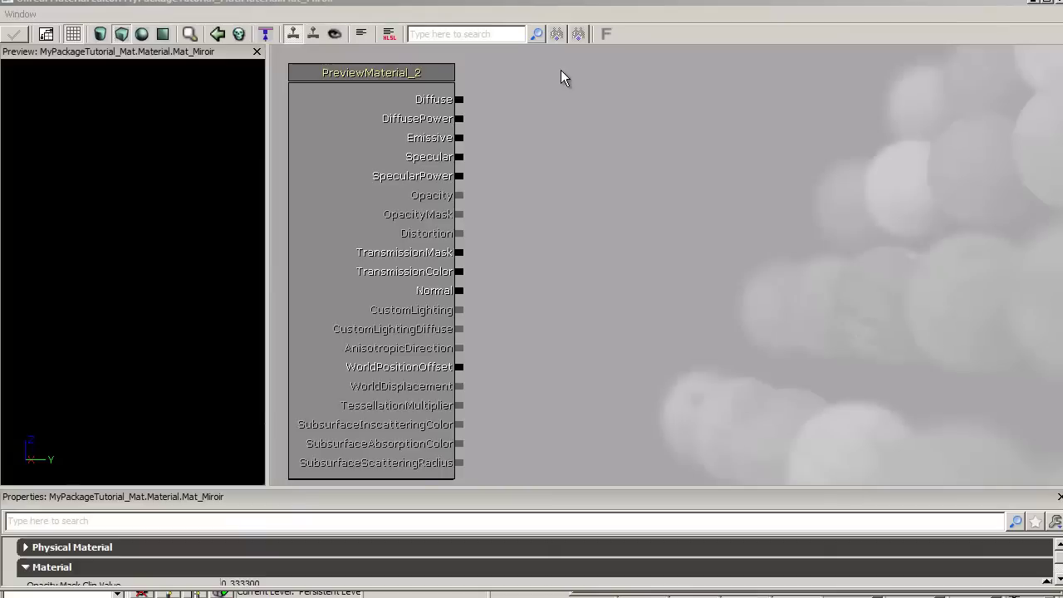
{"action": "right_click", "coordinate": [560, 70]}
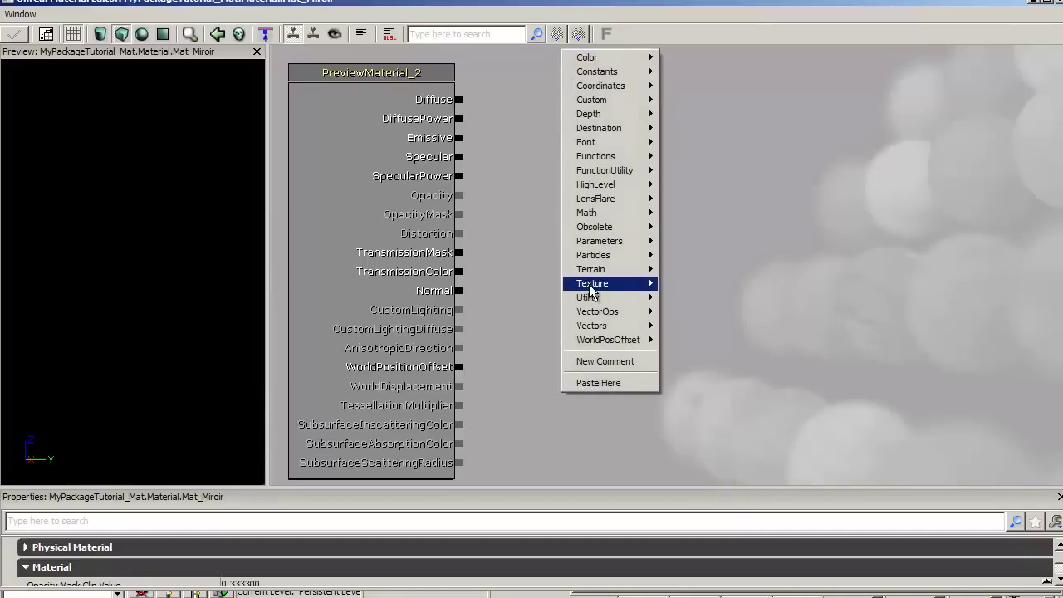
{"action": "mouse_move", "coordinate": [593, 287]}
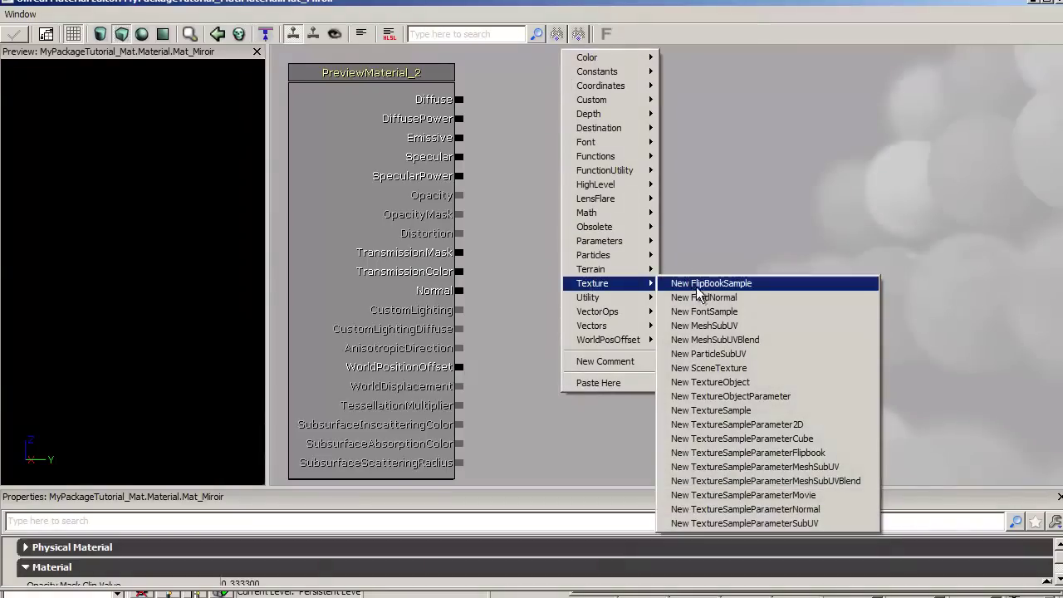
{"action": "left_click", "coordinate": [720, 410]}
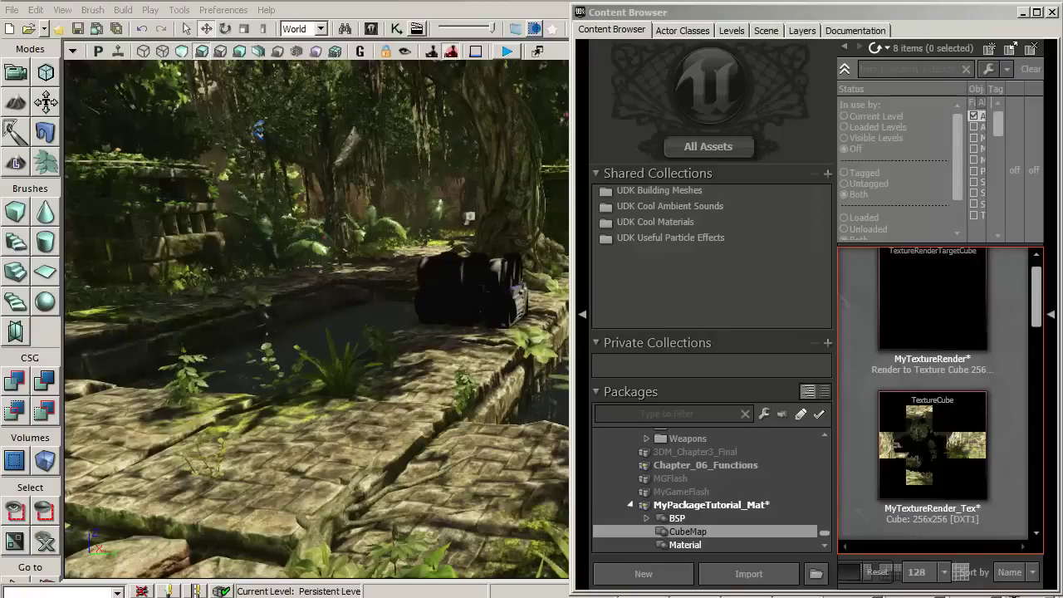
{"action": "left_click", "coordinate": [923, 445]}
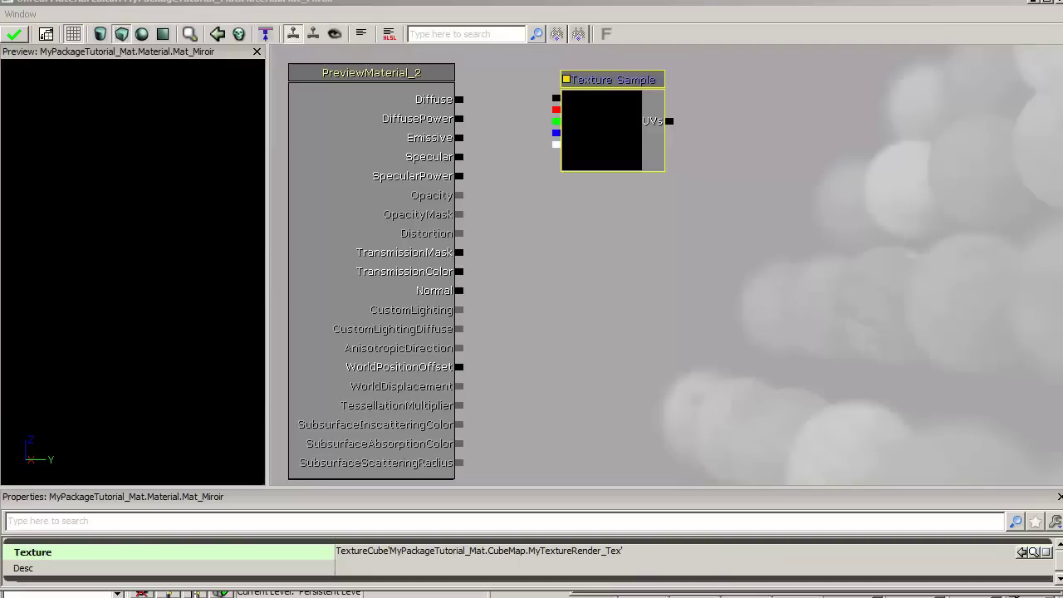
{"action": "left_click", "coordinate": [729, 71]}
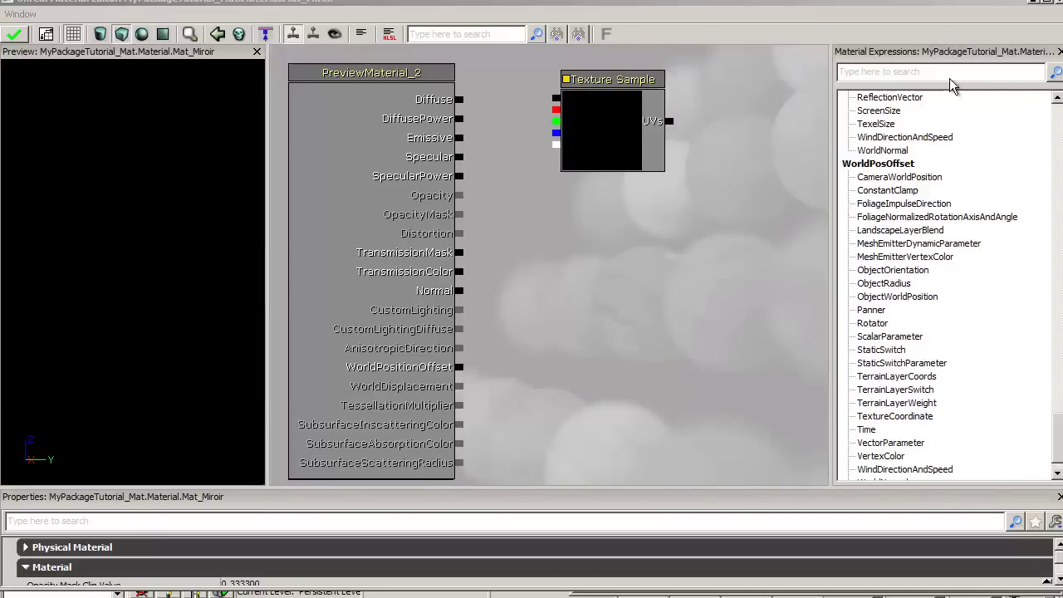
- Add a ReflectionVector expression to the Mat_Miroir graph, on the UVs side of the Texture Sample
{"action": "left_click", "coordinate": [873, 78]}
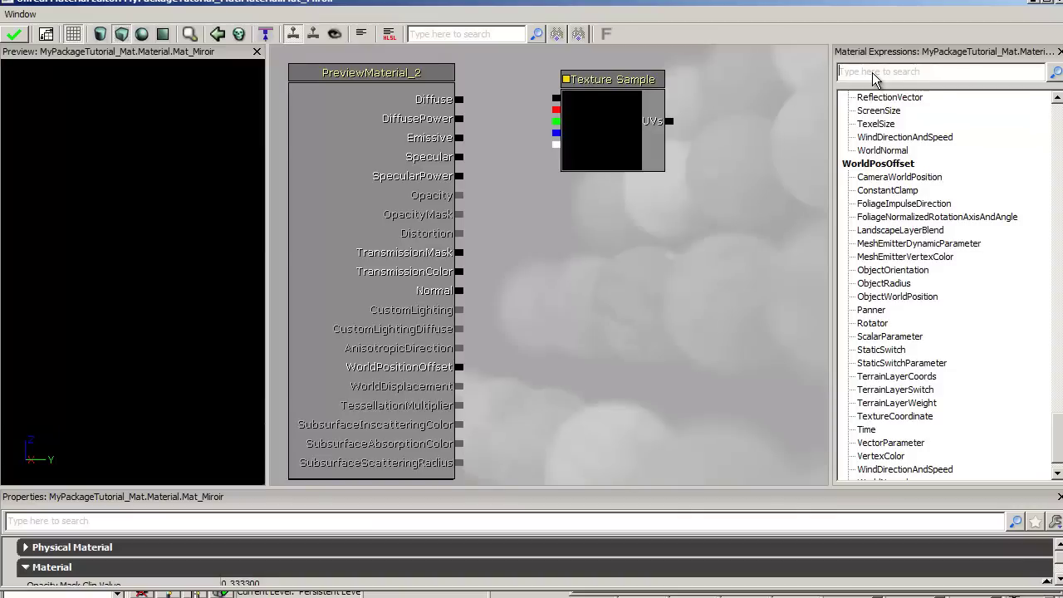
{"action": "type", "text": "v"}
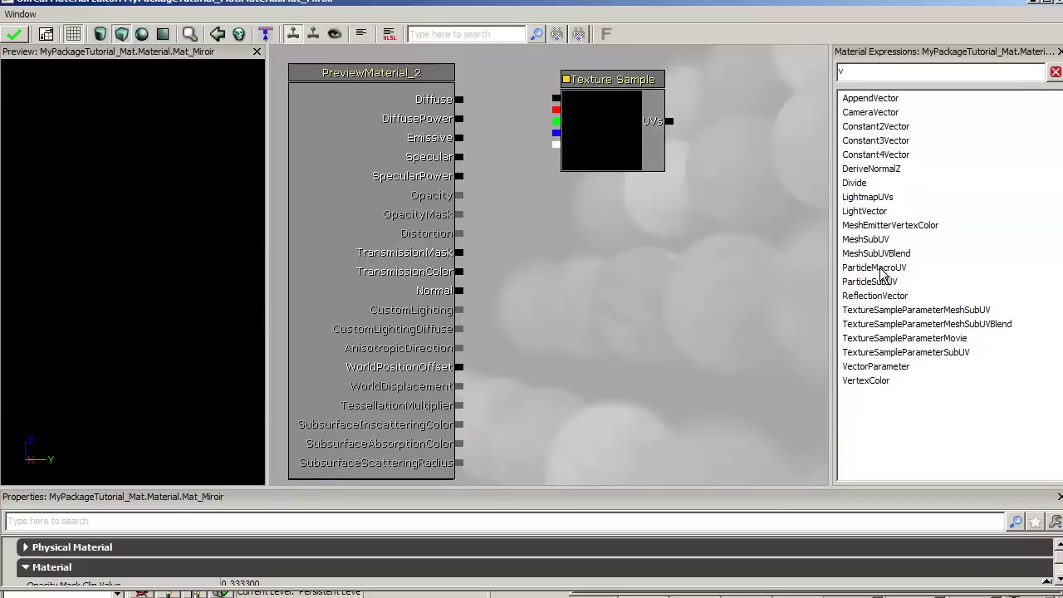
{"action": "left_click", "coordinate": [876, 299]}
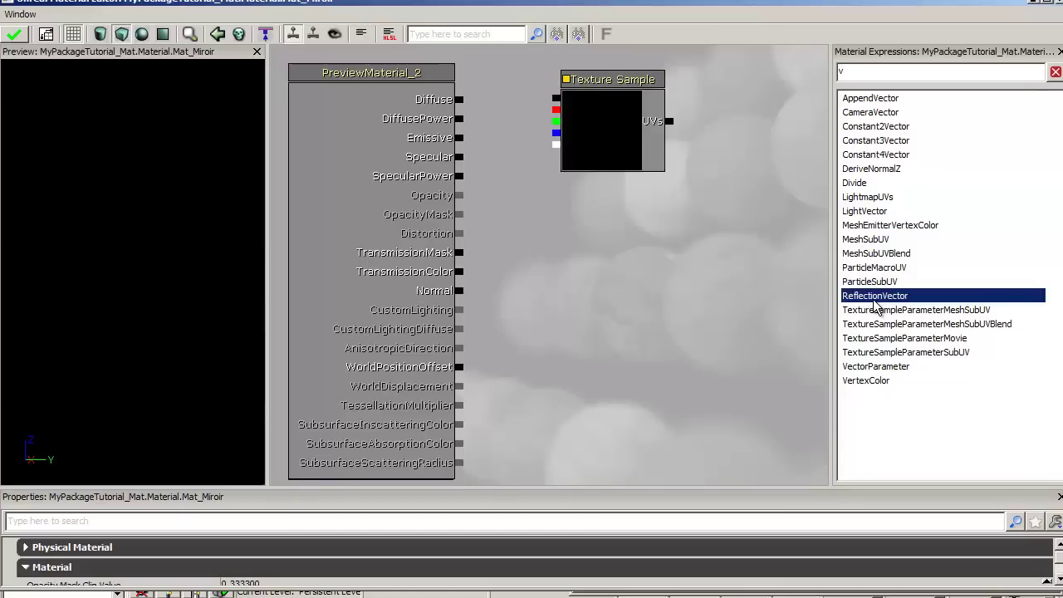
{"action": "left_click_drag", "start_coordinate": [750, 296], "coordinate": [857, 172]}
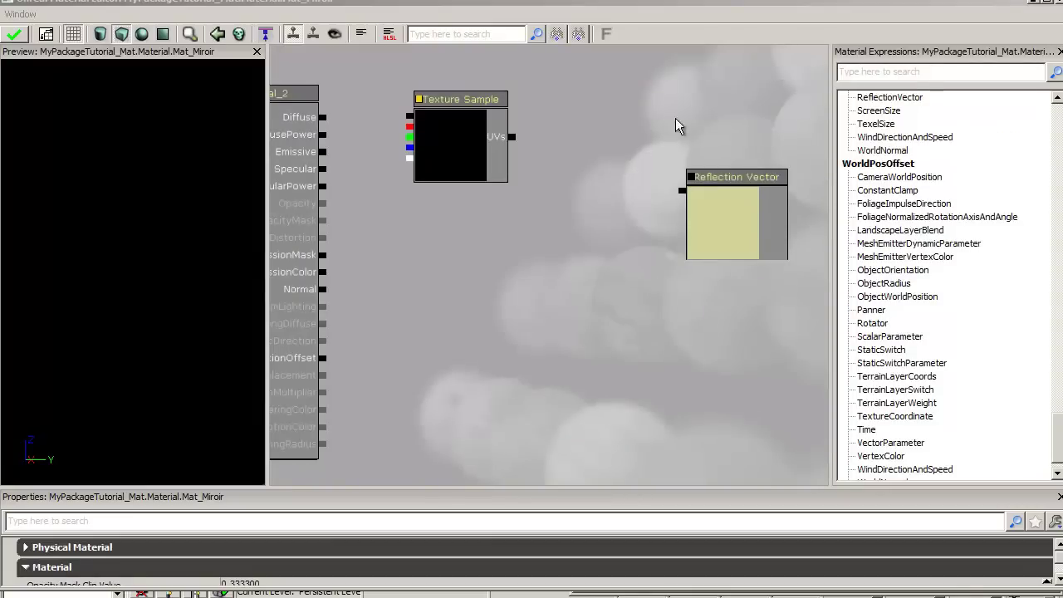
- Add a Transform expression to the graph between the Texture Sample and Reflection Vector nodes
{"action": "left_click", "coordinate": [866, 72]}
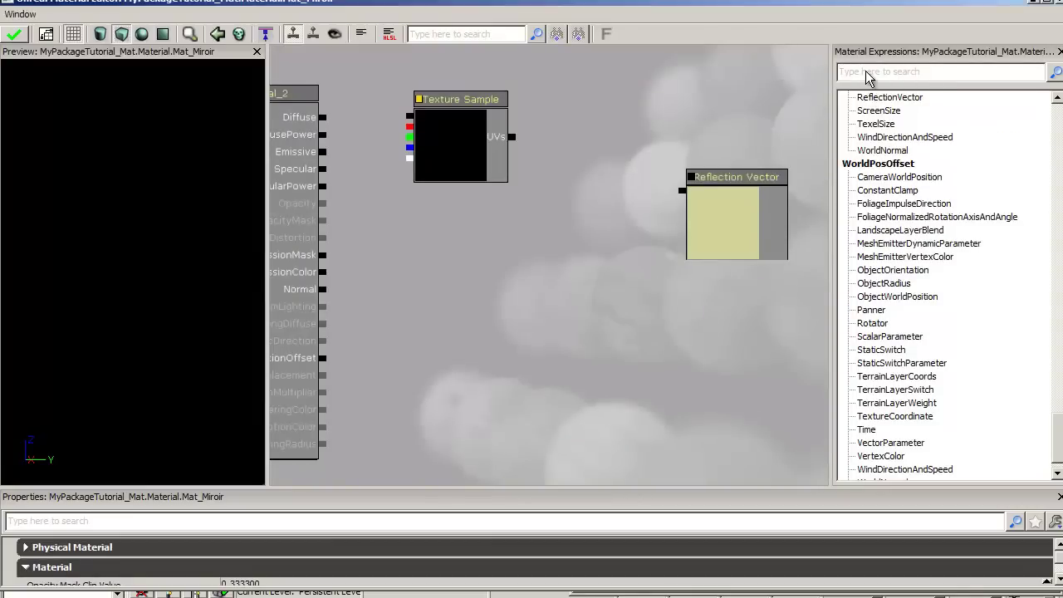
{"action": "type", "text": "tr"}
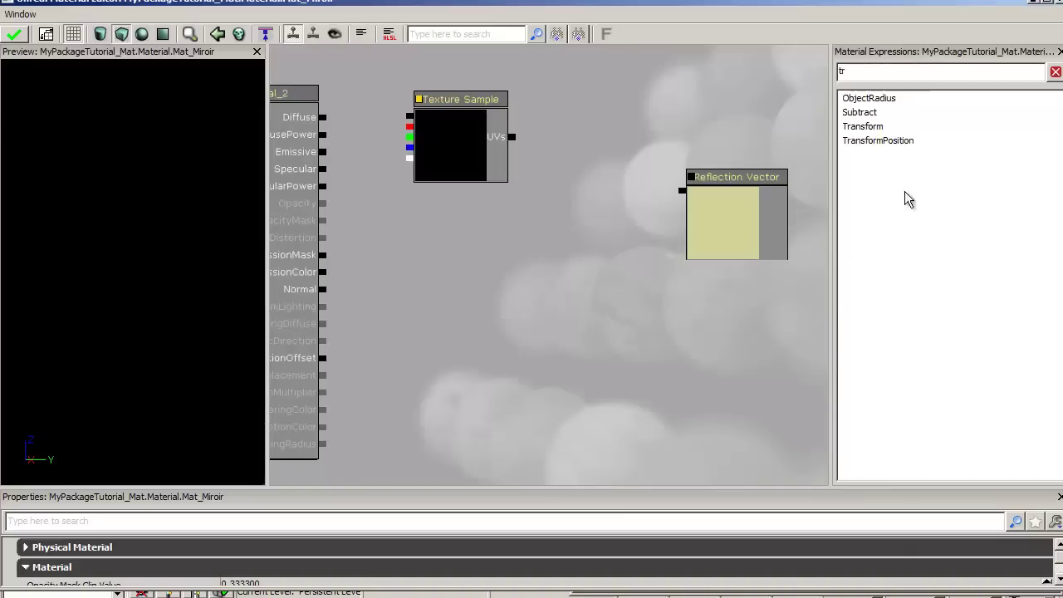
{"action": "left_click_drag", "start_coordinate": [867, 129], "coordinate": [630, 214]}
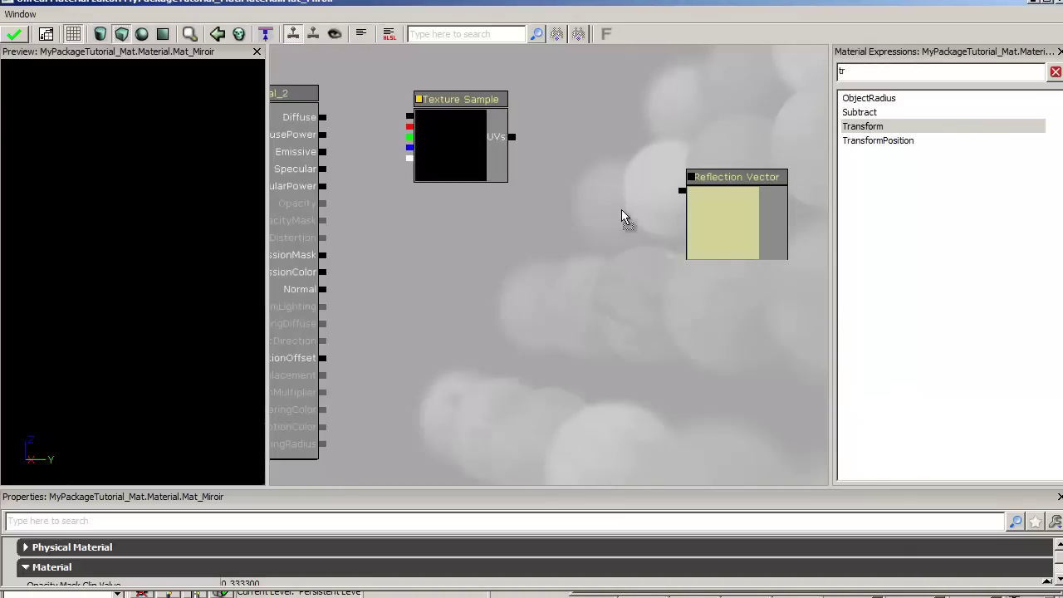
{"action": "left_click_drag", "start_coordinate": [555, 220], "coordinate": [555, 220]}
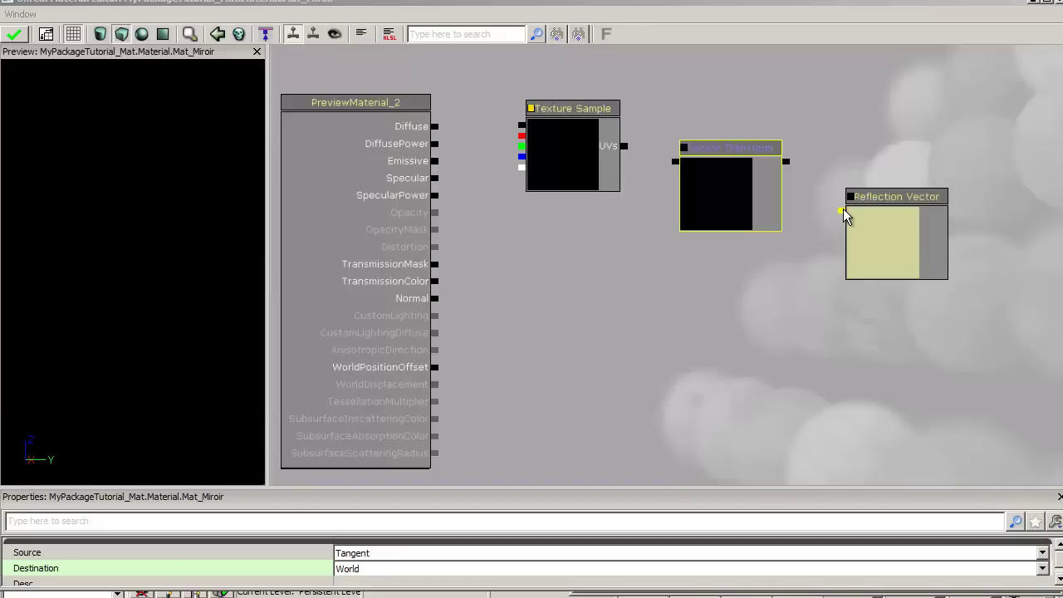
- Connect Reflection Vector through Vector Transform to the Texture Sample's UVs, and link the sample's color output to Diffuse and Emissive
{"action": "left_click_drag", "start_coordinate": [841, 211], "coordinate": [788, 161]}
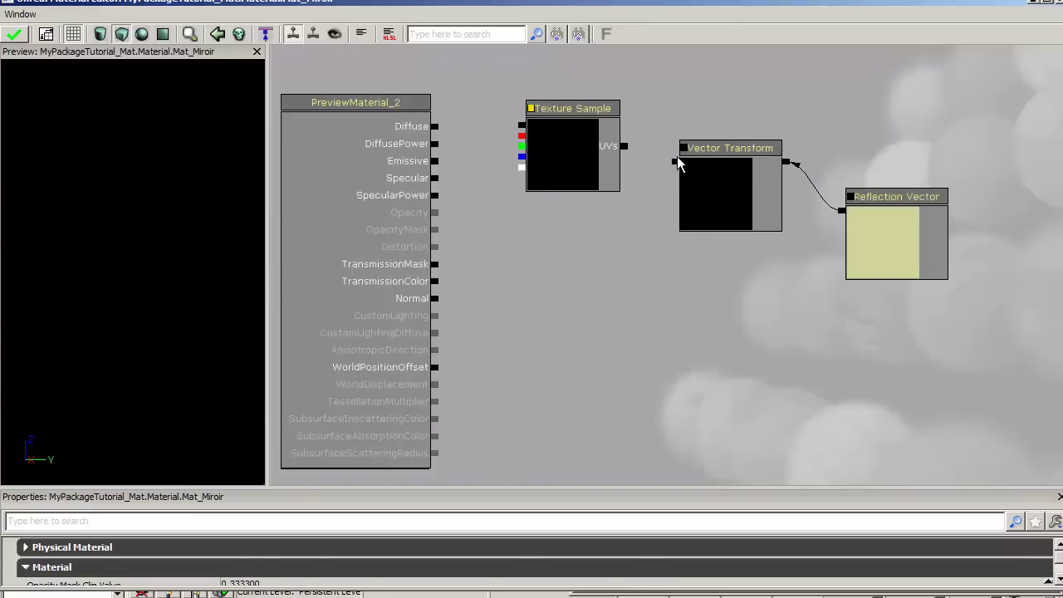
{"action": "left_click_drag", "start_coordinate": [663, 160], "coordinate": [625, 147]}
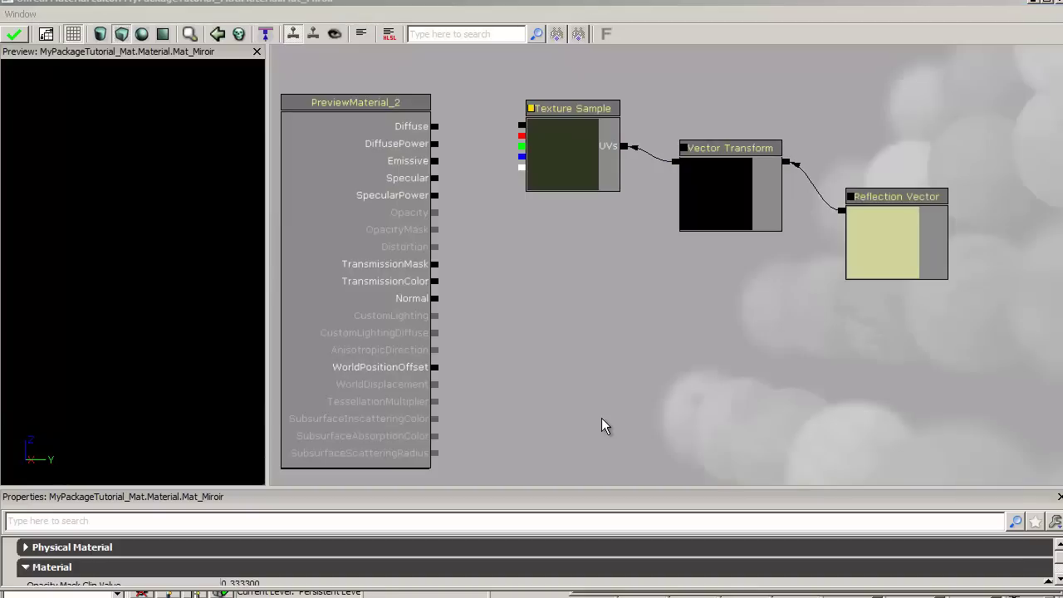
{"action": "left_click_drag", "start_coordinate": [522, 125], "coordinate": [438, 128]}
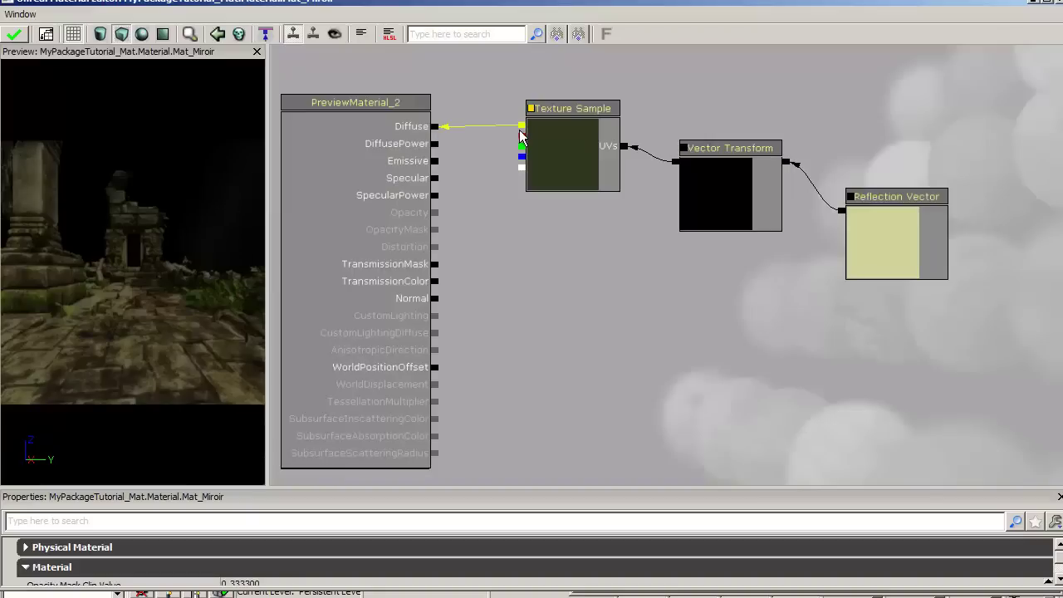
{"action": "left_click_drag", "start_coordinate": [521, 135], "coordinate": [436, 163]}
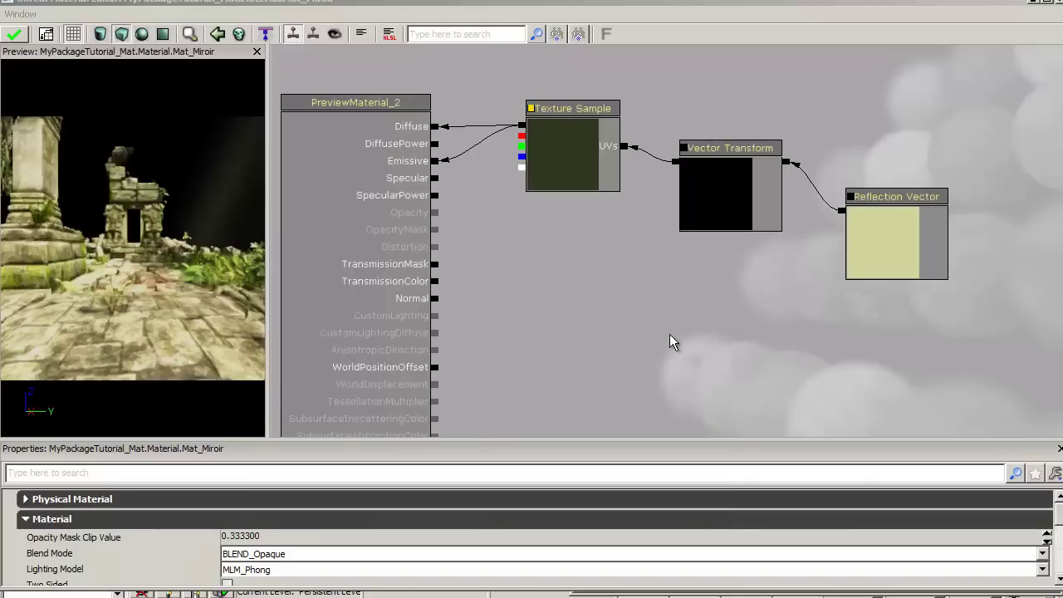
- Examine the Reflection Vector's properties and the Source and Destination coordinate space options of the Vector Transform
{"action": "left_click", "coordinate": [899, 242]}
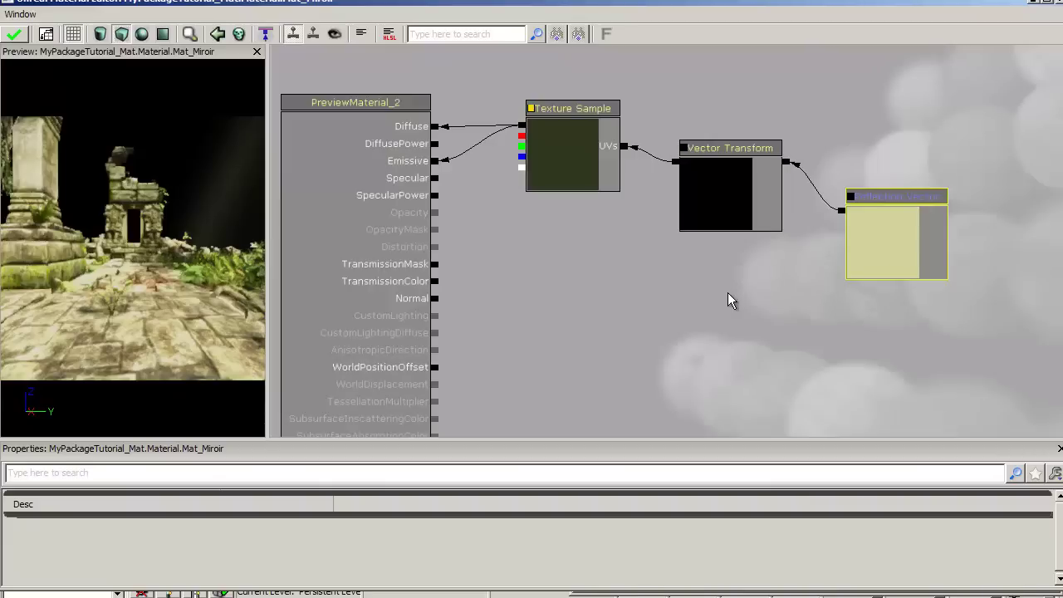
{"action": "left_click", "coordinate": [707, 187]}
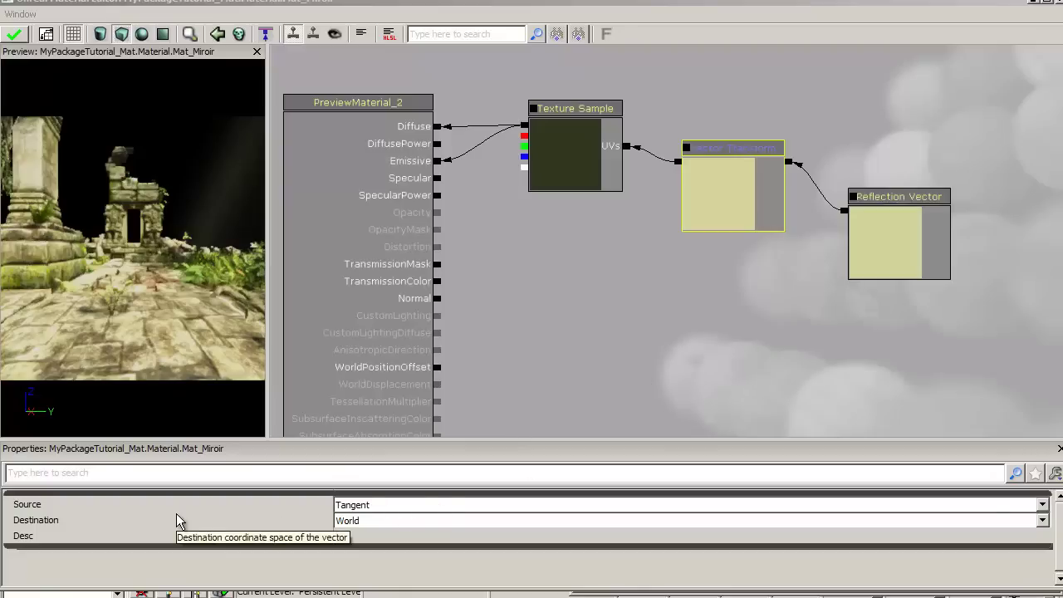
{"action": "left_click", "coordinate": [1043, 506]}
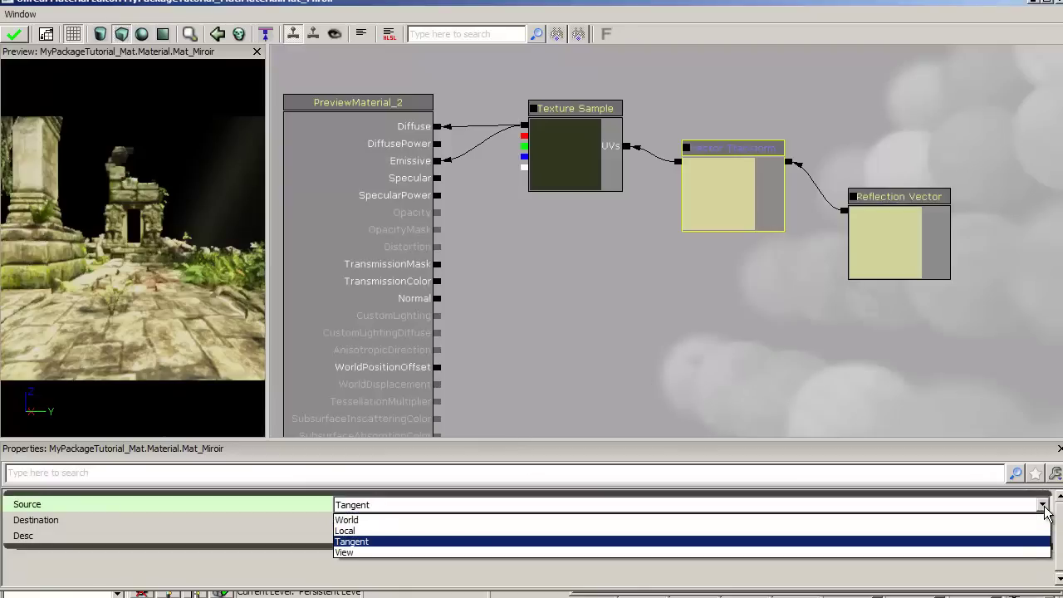
{"action": "left_click", "coordinate": [1044, 506]}
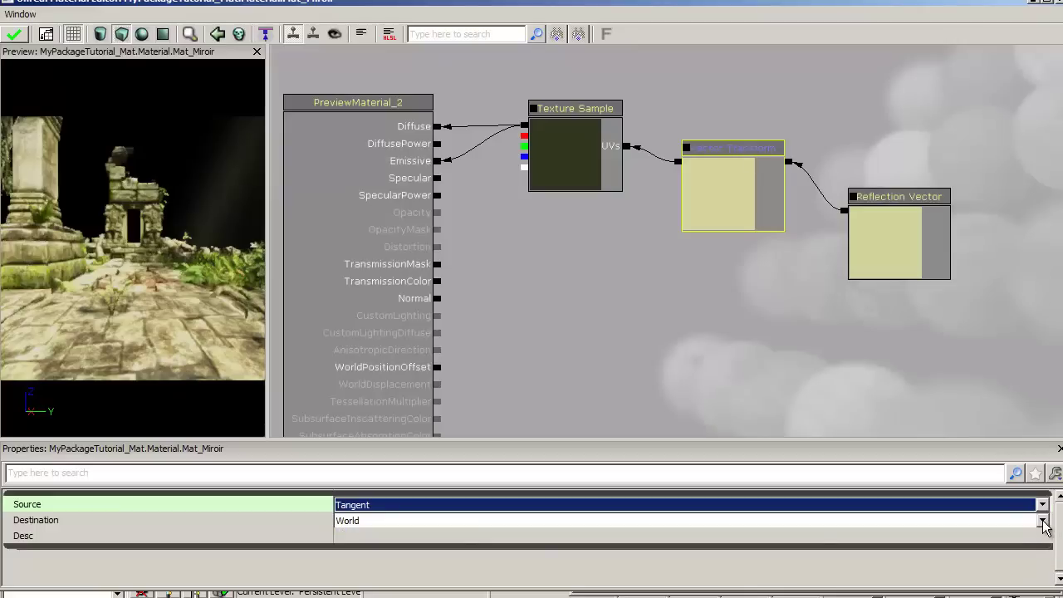
{"action": "left_click", "coordinate": [1043, 522]}
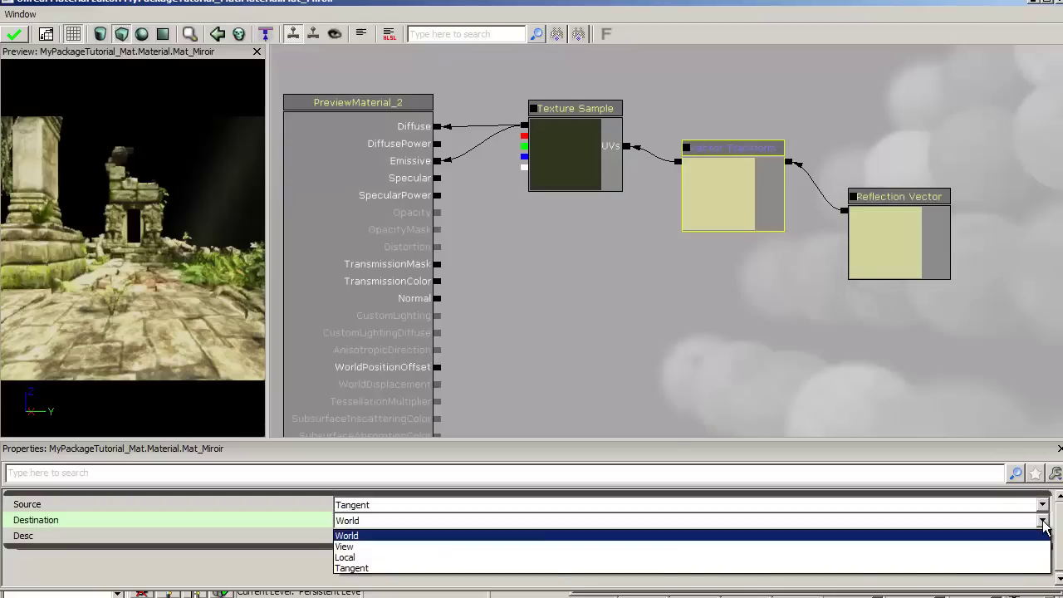
{"action": "left_click", "coordinate": [1042, 535]}
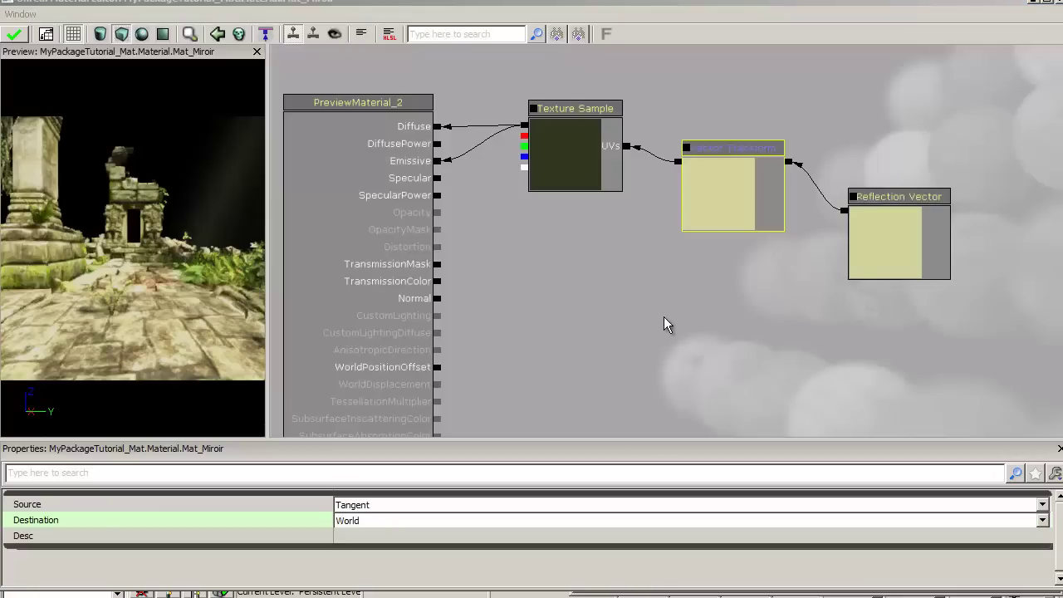
- Apply the material changes and add the cube builder brush to the level as a solid CSG block surfaced with Mat_Miroir
{"action": "left_click", "coordinate": [17, 38]}
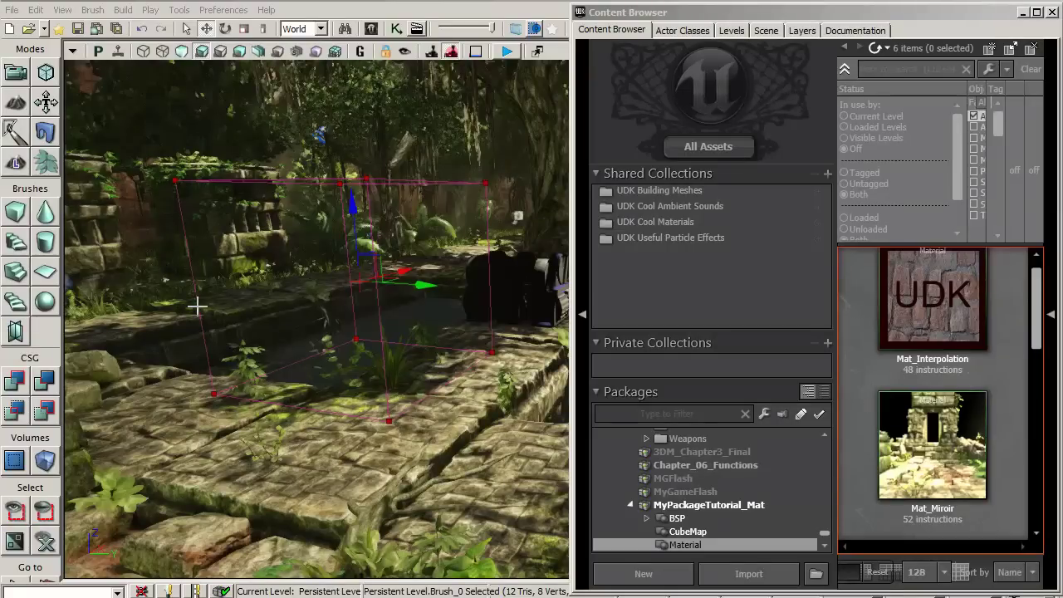
{"action": "left_click", "coordinate": [26, 385]}
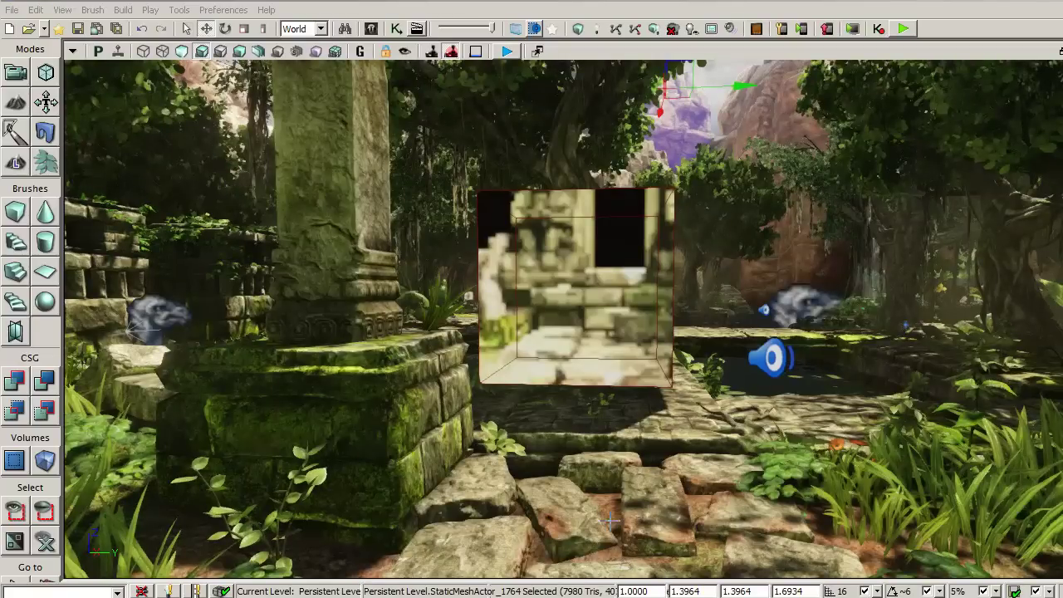
{"action": "left_click_drag", "start_coordinate": [647, 503], "coordinate": [369, 407]}
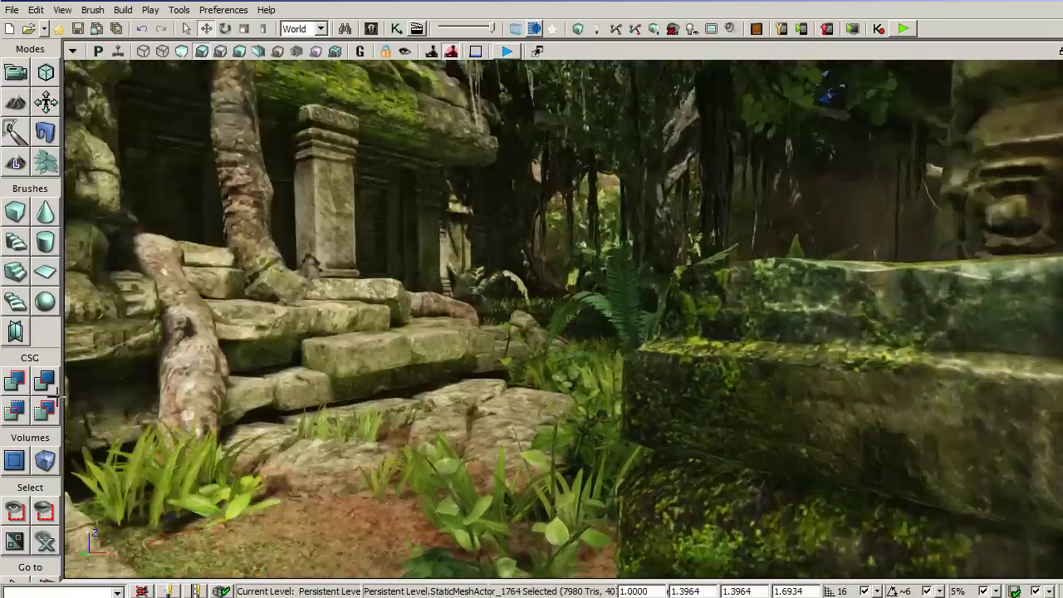